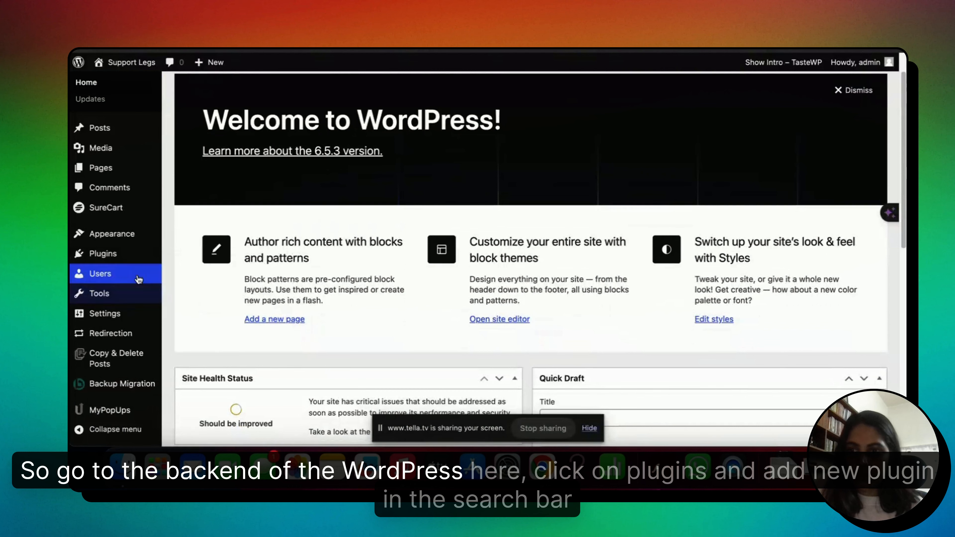
Search the plugin directory for GTM, then install and activate the GTM4WP plugin.
{"action": "mouse_move", "coordinate": [111, 257]}
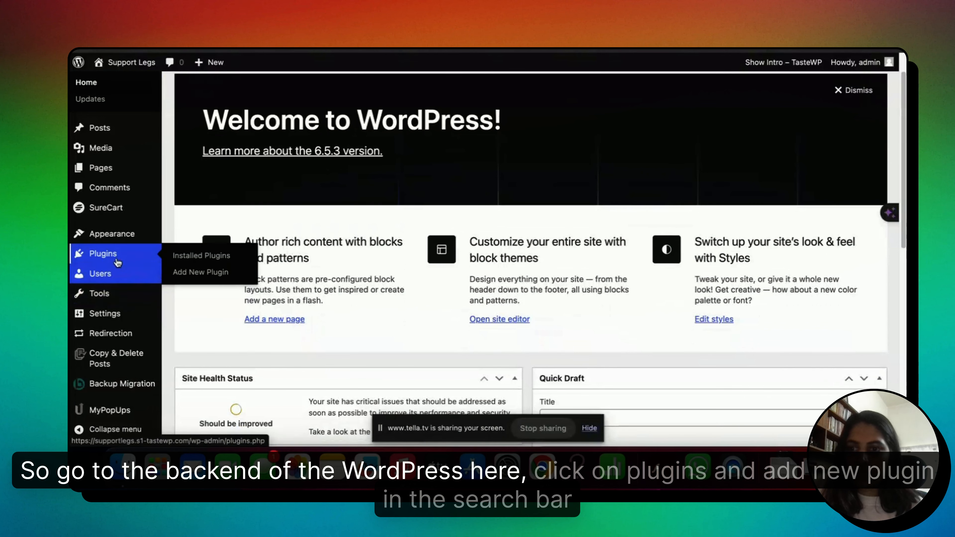
{"action": "left_click", "coordinate": [198, 274]}
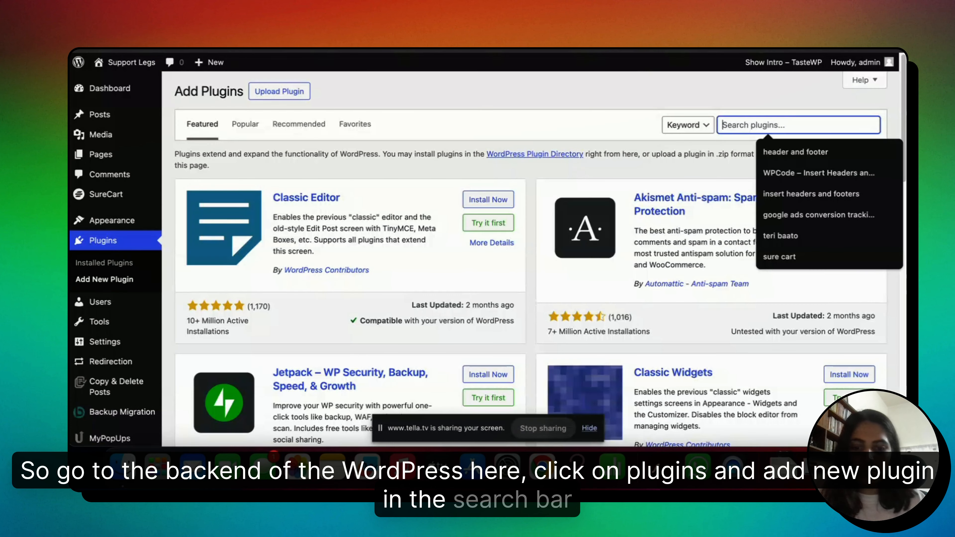
{"action": "type", "text": "GTM"}
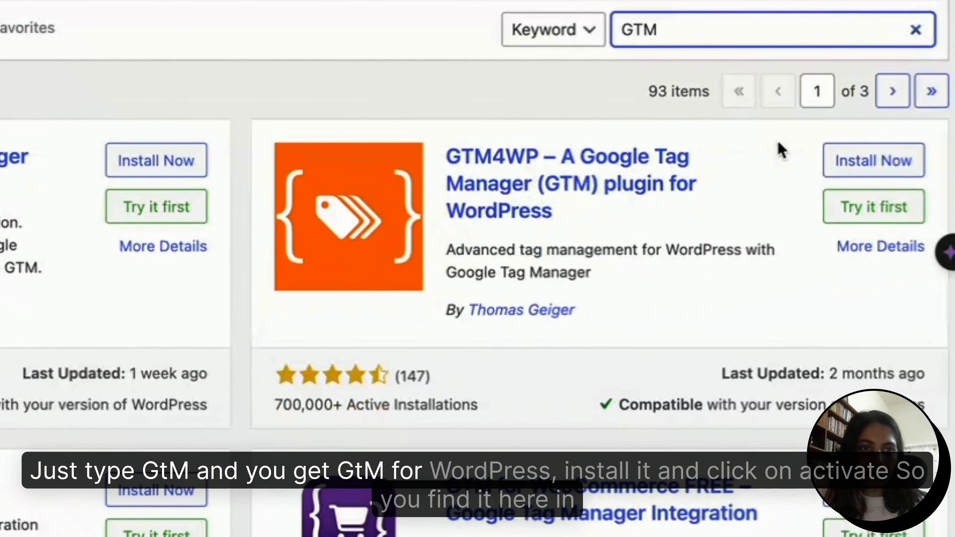
{"action": "left_click", "coordinate": [873, 181]}
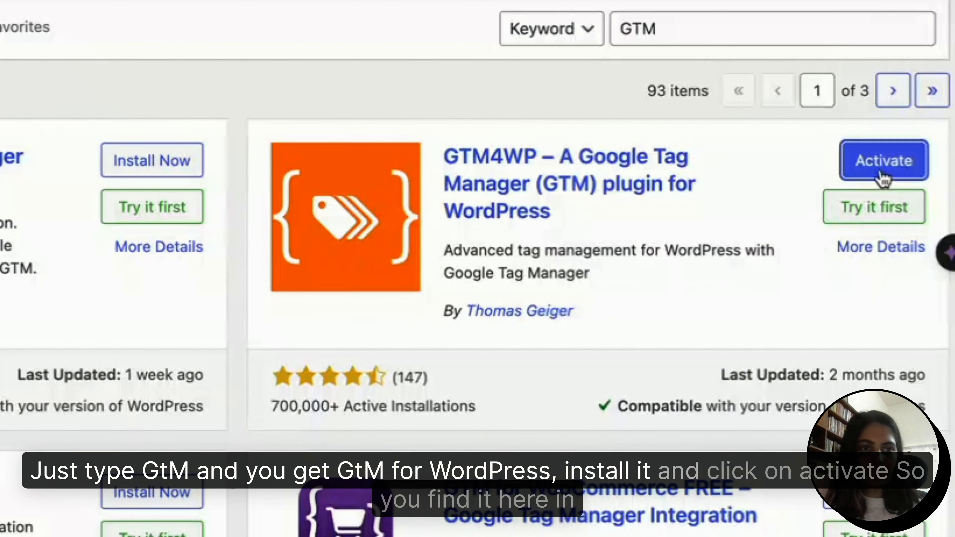
{"action": "left_click", "coordinate": [885, 169]}
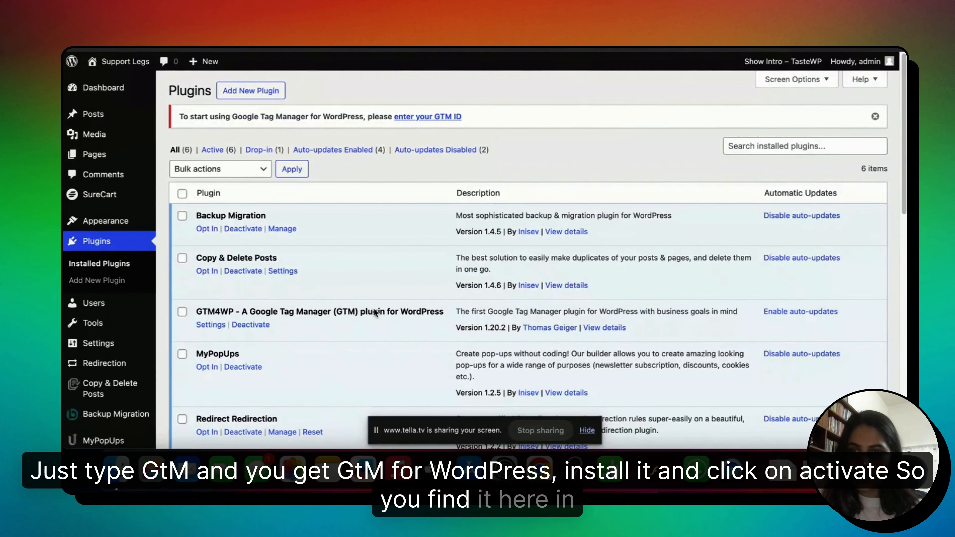
Open the GTM4WP plugin settings and enter the Tag Manager container's ID, GTM-KHC5GLKK, as the Google Tag Manager ID.
{"action": "scroll", "coordinate": [375, 312], "scroll_direction": "down", "scroll_amount": 2}
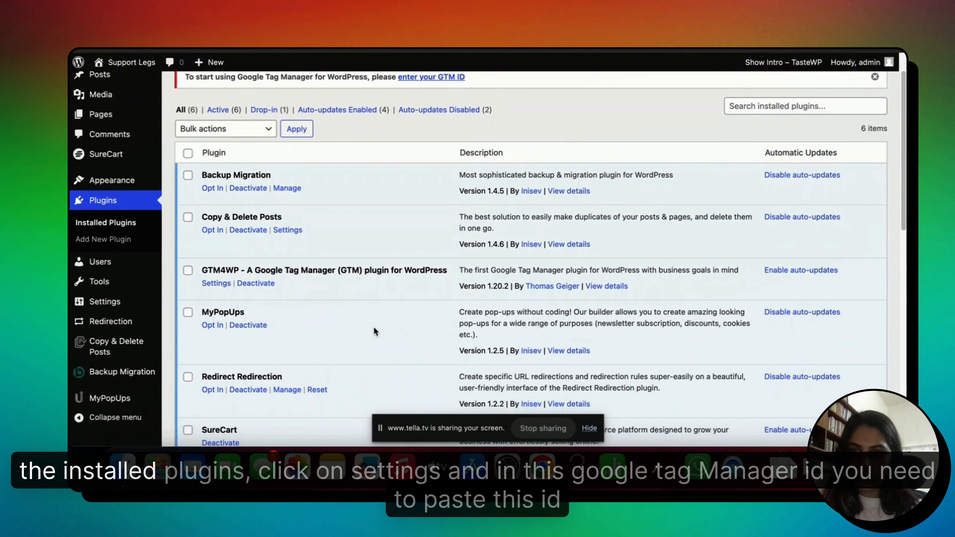
{"action": "left_click", "coordinate": [217, 284]}
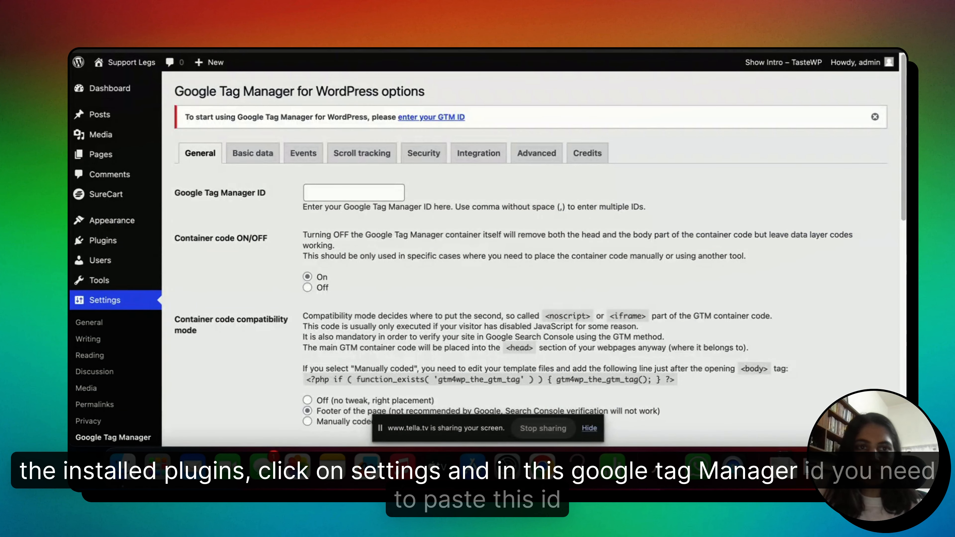
{"action": "key", "text": "ctrl+Tab"}
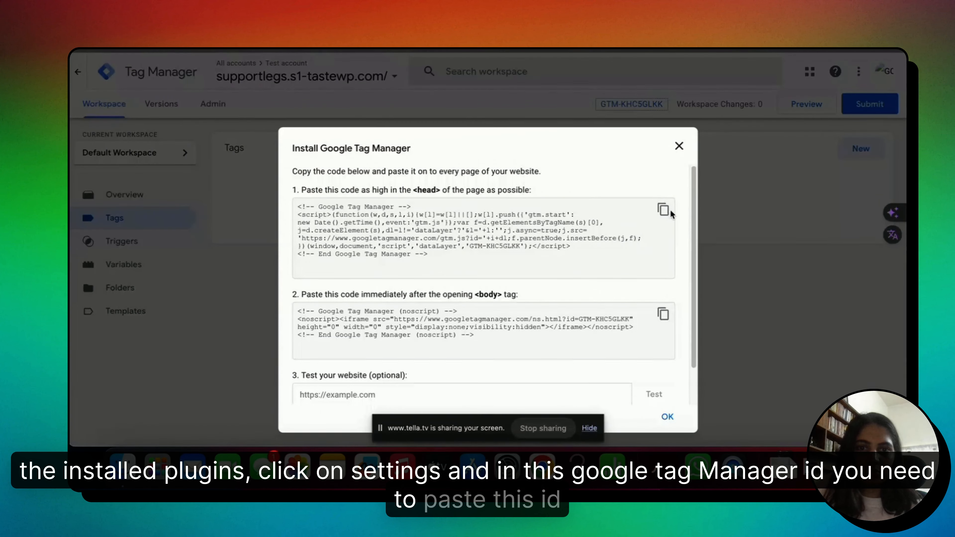
{"action": "left_click", "coordinate": [679, 148]}
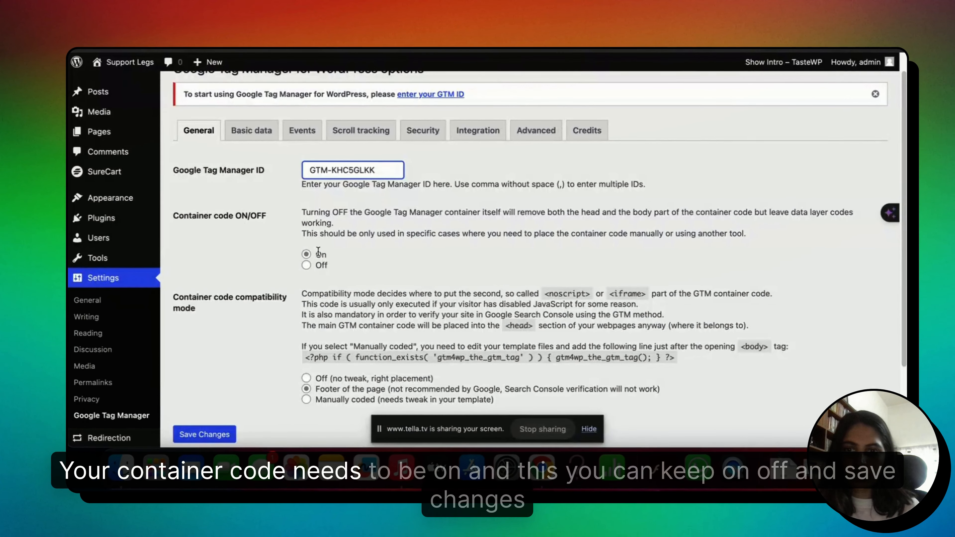
Set the container code compatibility mode to Off, keep the container code set to On, and save the settings.
{"action": "scroll", "coordinate": [257, 308], "scroll_direction": "down", "scroll_amount": 2}
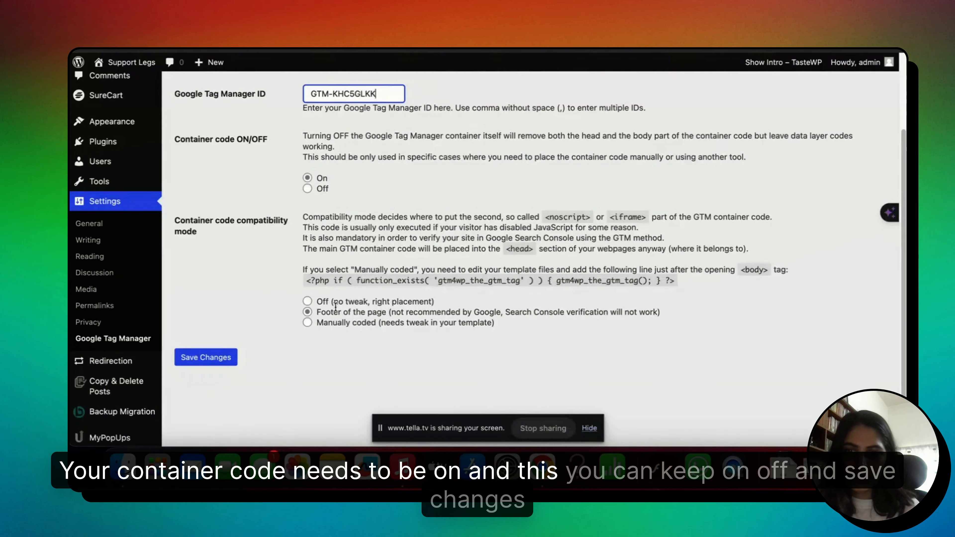
{"action": "left_click", "coordinate": [307, 301]}
{"action": "left_click", "coordinate": [206, 357]}
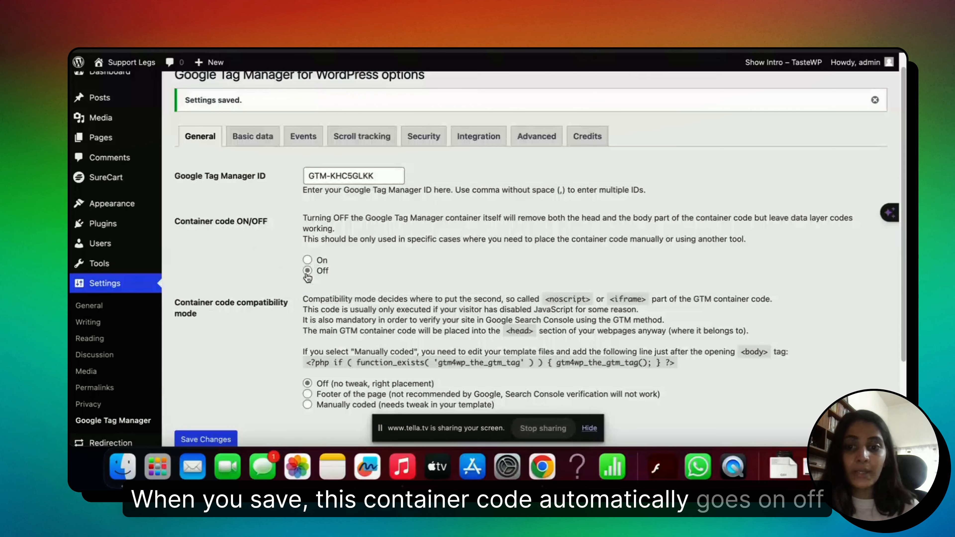
{"action": "scroll", "coordinate": [320, 275], "scroll_direction": "down", "scroll_amount": 1}
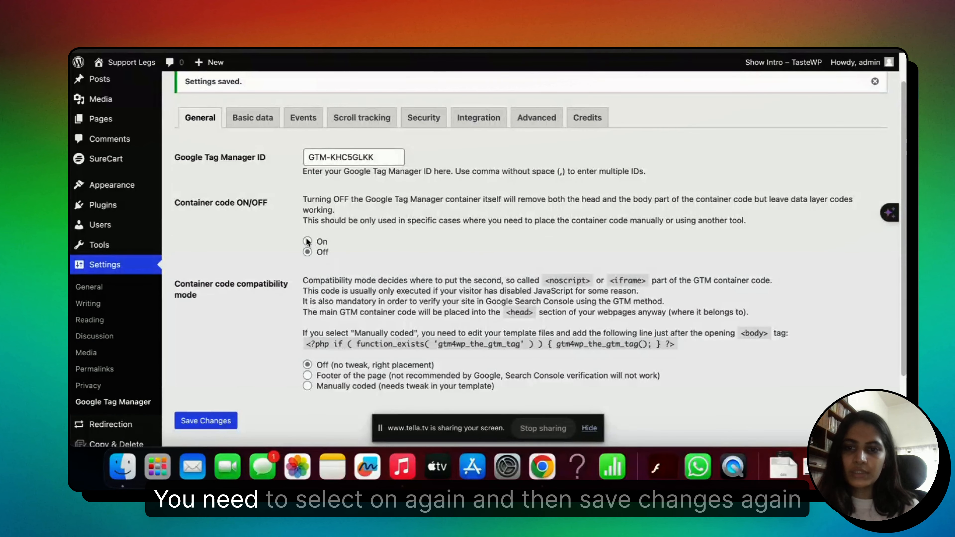
{"action": "left_click", "coordinate": [205, 421]}
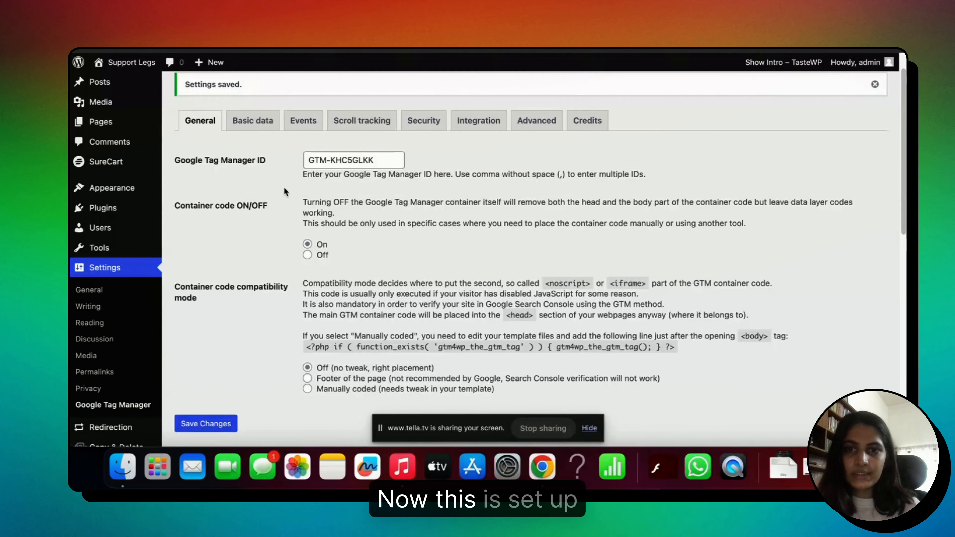
In the plugin's WooCommerce integration, enable Track e-commerce, Exclude tax from revenue and Exclude shipping from revenue.
{"action": "scroll", "coordinate": [271, 263], "scroll_direction": "up", "scroll_amount": 2}
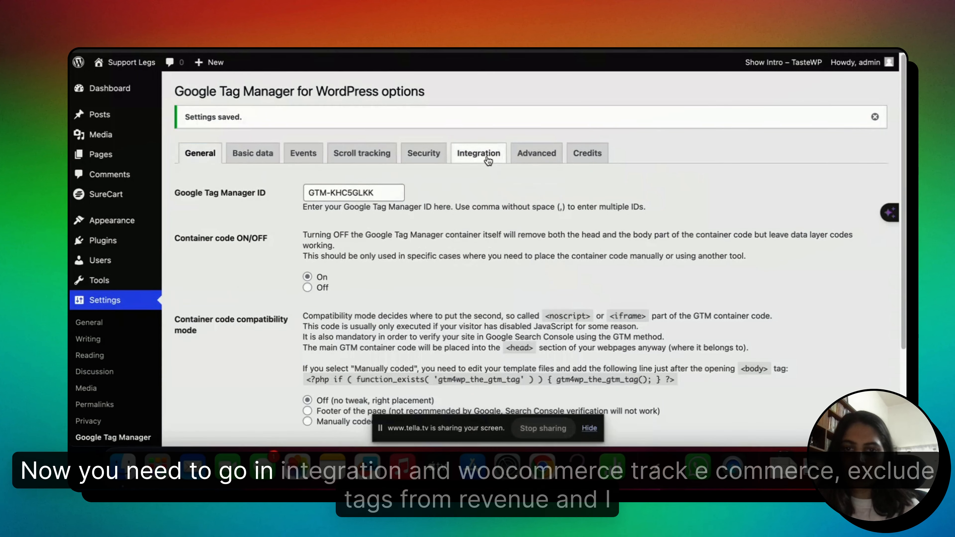
{"action": "left_click", "coordinate": [478, 152]}
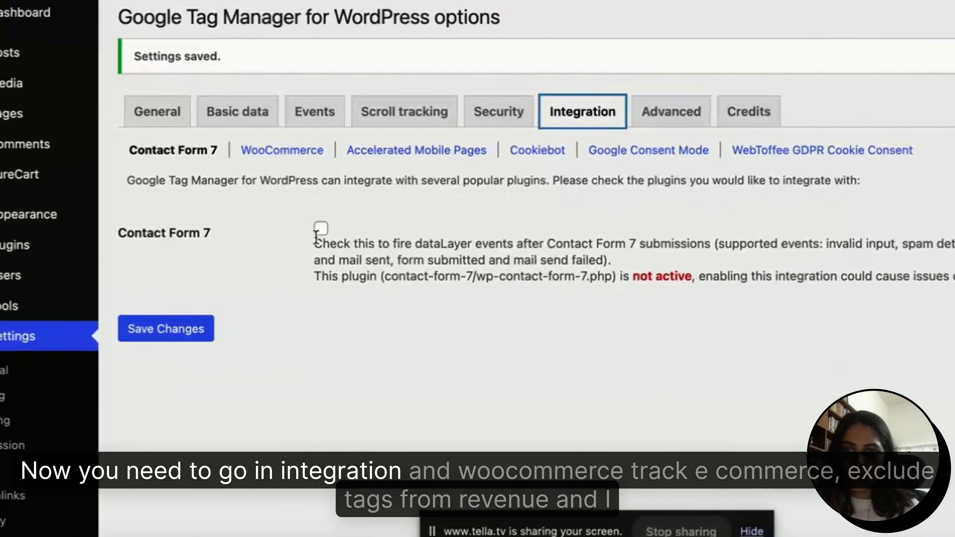
{"action": "left_click", "coordinate": [282, 150]}
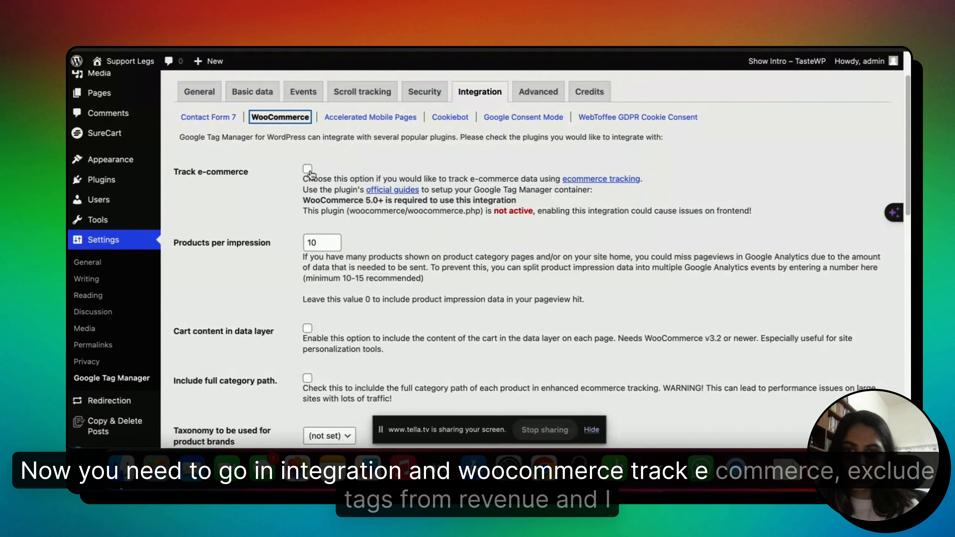
{"action": "left_click", "coordinate": [308, 170]}
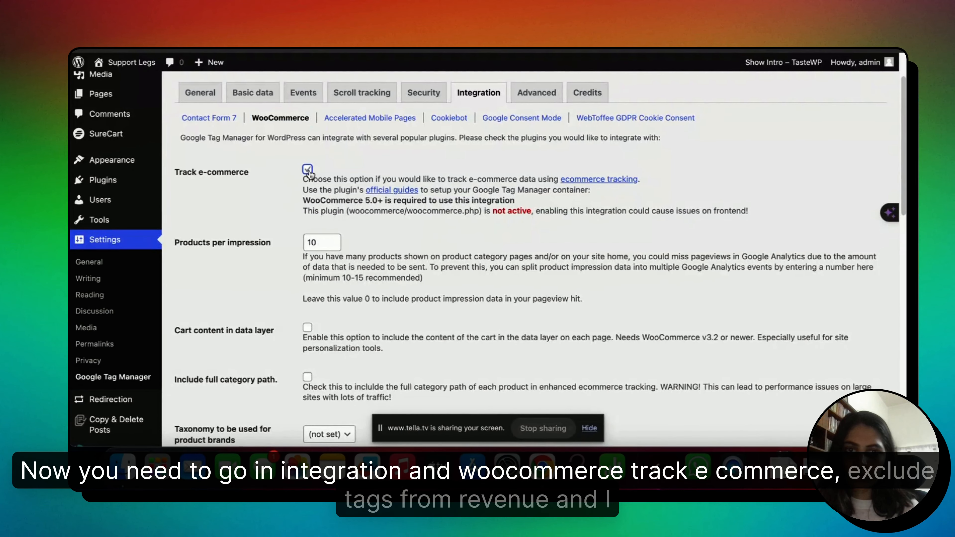
{"action": "scroll", "coordinate": [248, 254], "scroll_direction": "down", "scroll_amount": 10}
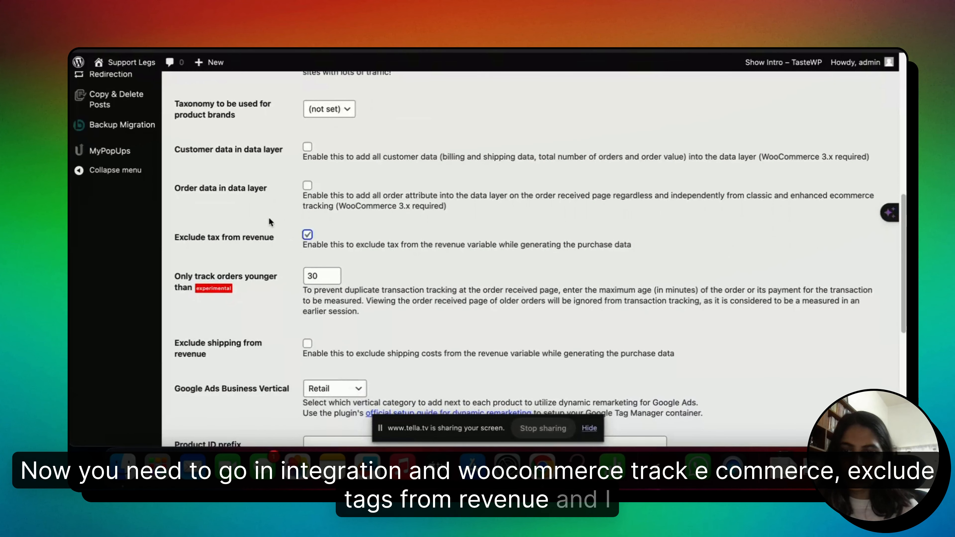
{"action": "scroll", "coordinate": [274, 263], "scroll_direction": "down", "scroll_amount": 3}
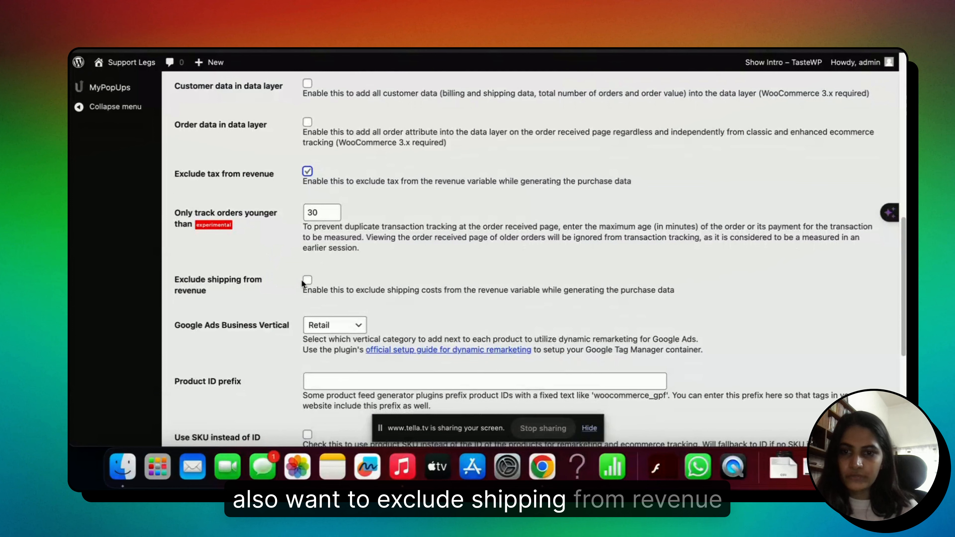
{"action": "left_click", "coordinate": [307, 281]}
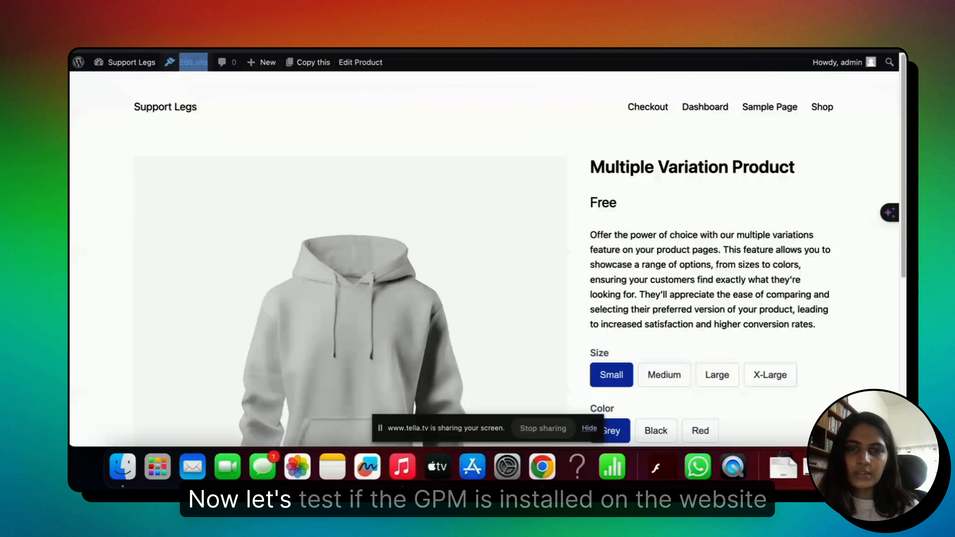
Reload the Multiple Variation Product page and check with Google Tag Assistant whether the Tag Manager container is installed.
{"action": "key", "text": "super+r"}
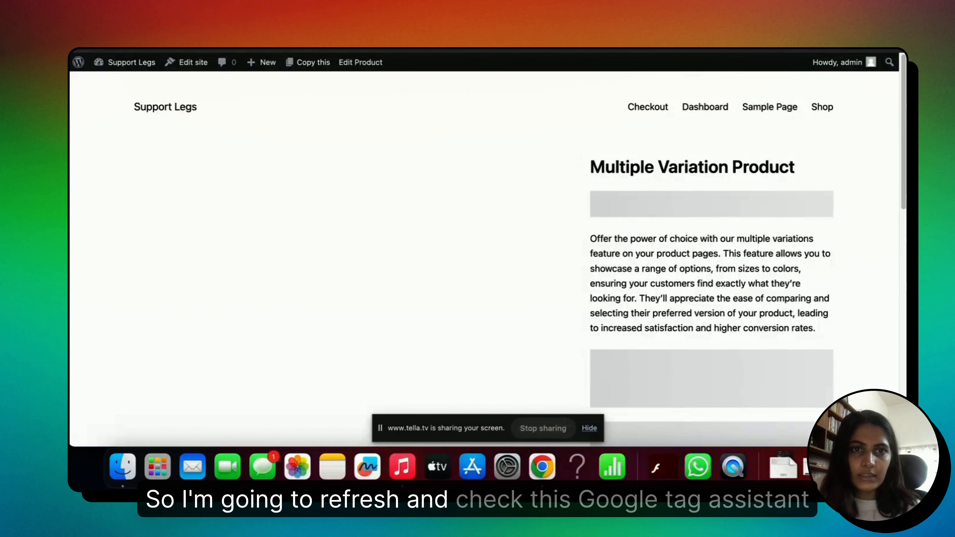
{"action": "left_click", "coordinate": [673, 48]}
{"action": "left_click", "coordinate": [449, 188]}
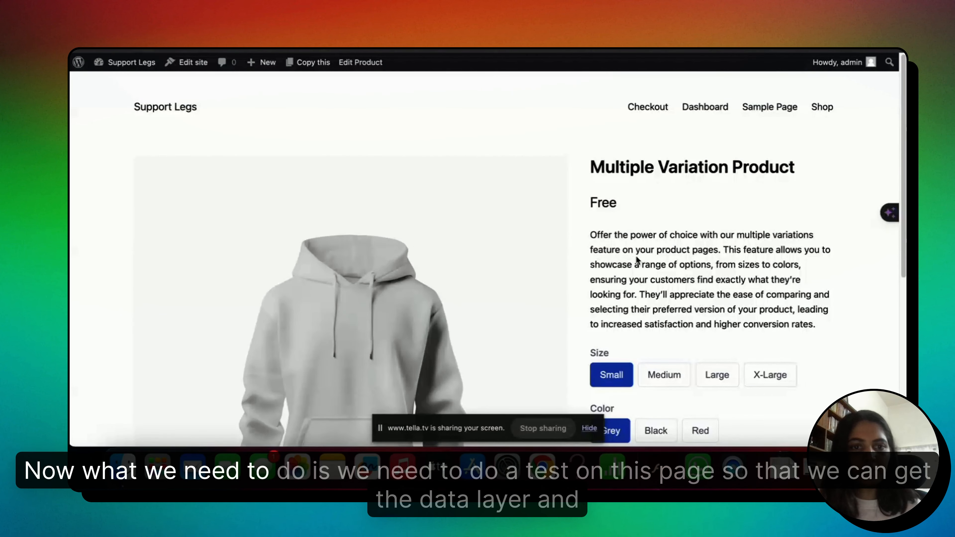
{"action": "scroll", "coordinate": [636, 260], "scroll_direction": "down", "scroll_amount": 5}
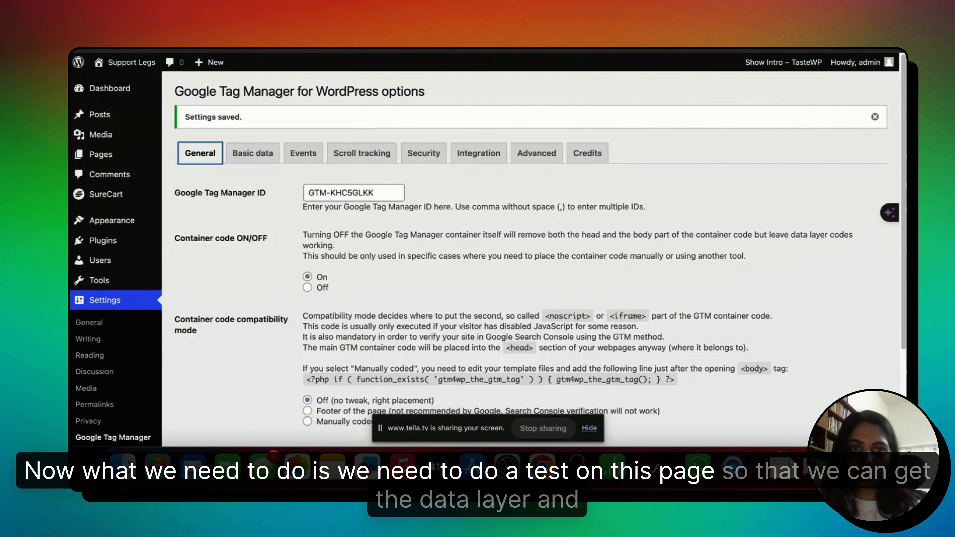
{"action": "key", "text": "ctrl+Tab"}
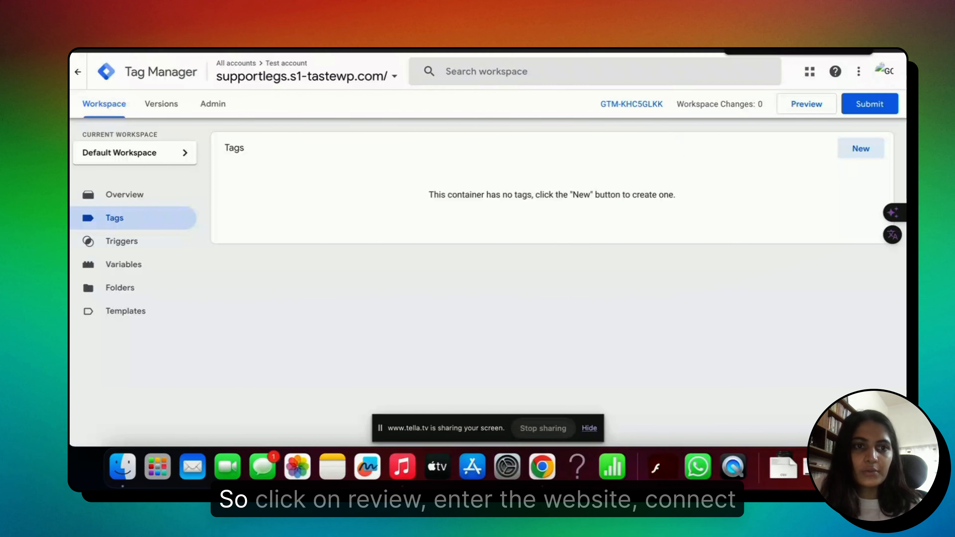
{"action": "left_click", "coordinate": [807, 108]}
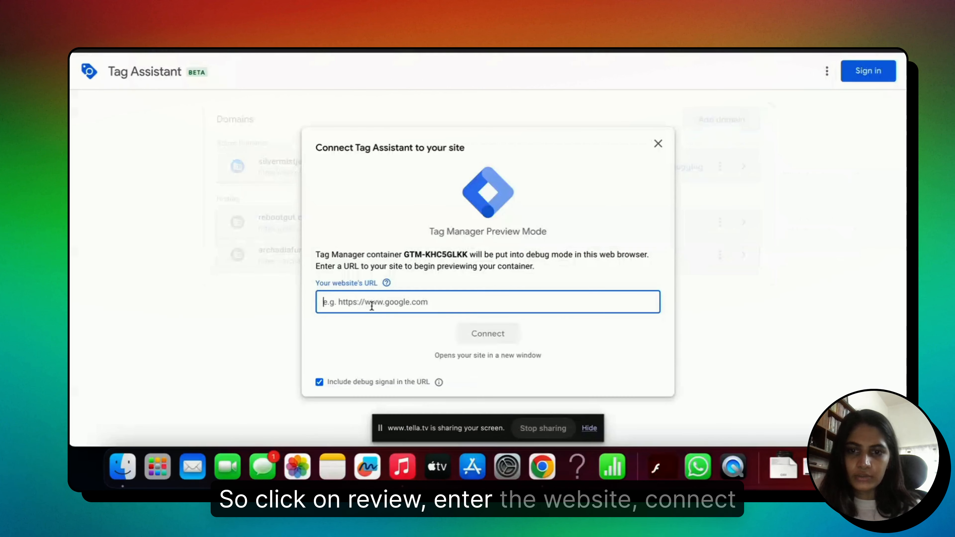
{"action": "left_click", "coordinate": [379, 301]}
{"action": "type", "text": "https://supportlegs.s1-tastewp.com/products/multiple-variation-product/"}
{"action": "left_click", "coordinate": [487, 334]}
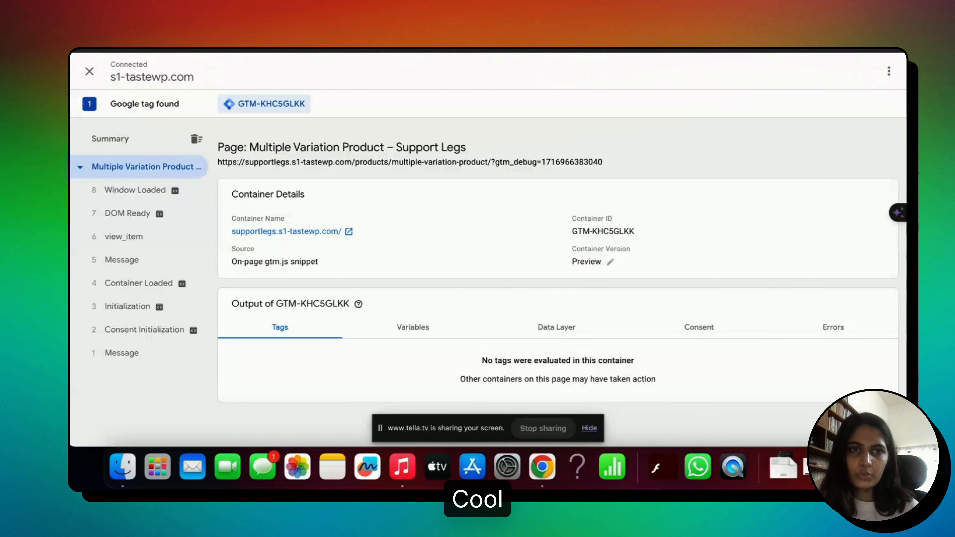
Choose the shipping address's state on the store's checkout form and submit the test purchase of the Multiple Variation Product.
{"action": "scroll", "coordinate": [659, 235], "scroll_direction": "down", "scroll_amount": 3}
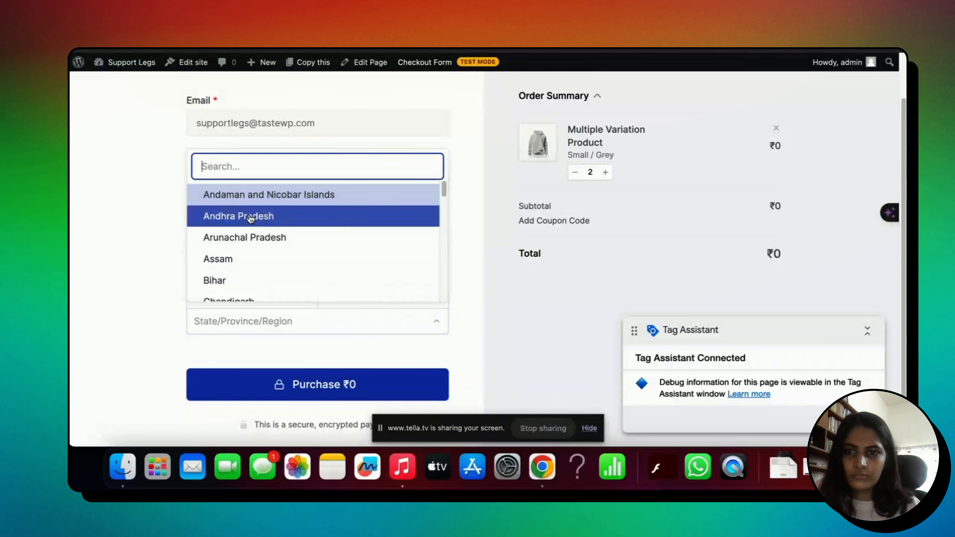
{"action": "left_click", "coordinate": [247, 216]}
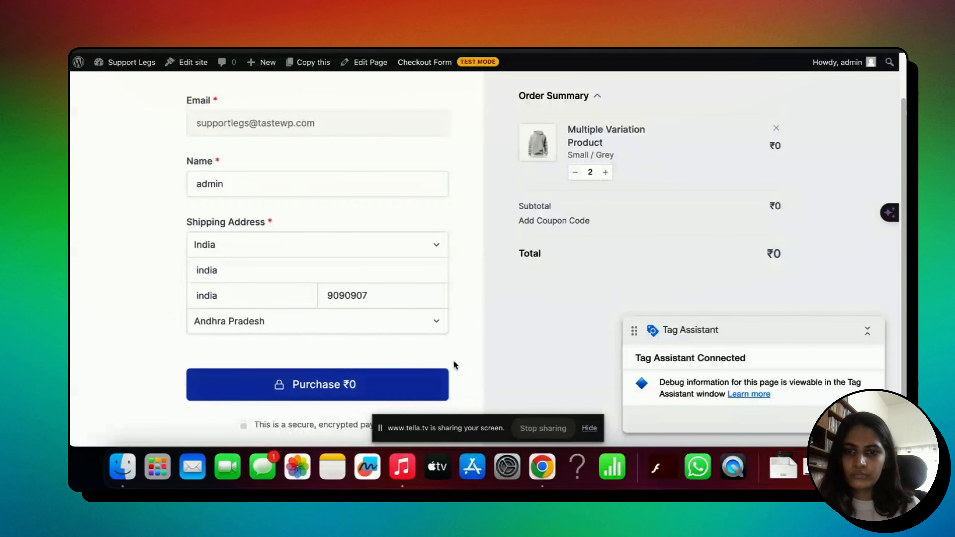
{"action": "scroll", "coordinate": [414, 365], "scroll_direction": "down", "scroll_amount": 1}
{"action": "left_click", "coordinate": [334, 367]}
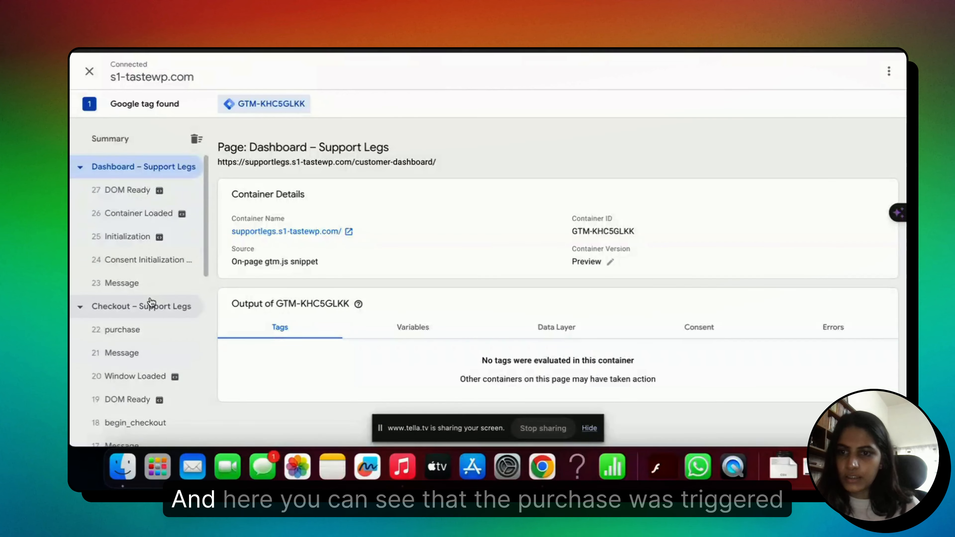
Open the data layer of the purchase event under the Checkout page in Tag Assistant.
{"action": "scroll", "coordinate": [151, 302], "scroll_direction": "down", "scroll_amount": 3}
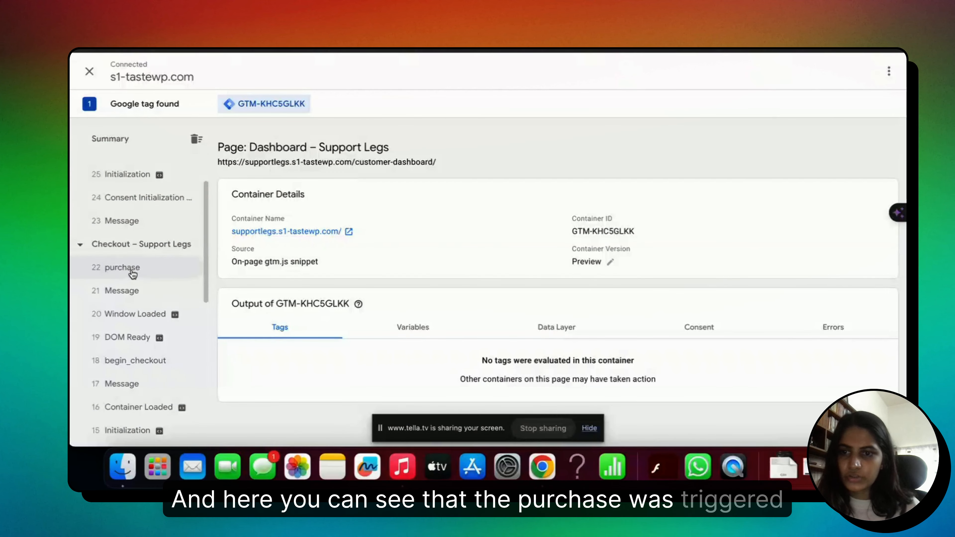
{"action": "scroll", "coordinate": [133, 273], "scroll_direction": "up", "scroll_amount": 1}
{"action": "left_click", "coordinate": [132, 297]}
{"action": "scroll", "coordinate": [127, 331], "scroll_direction": "up", "scroll_amount": 2}
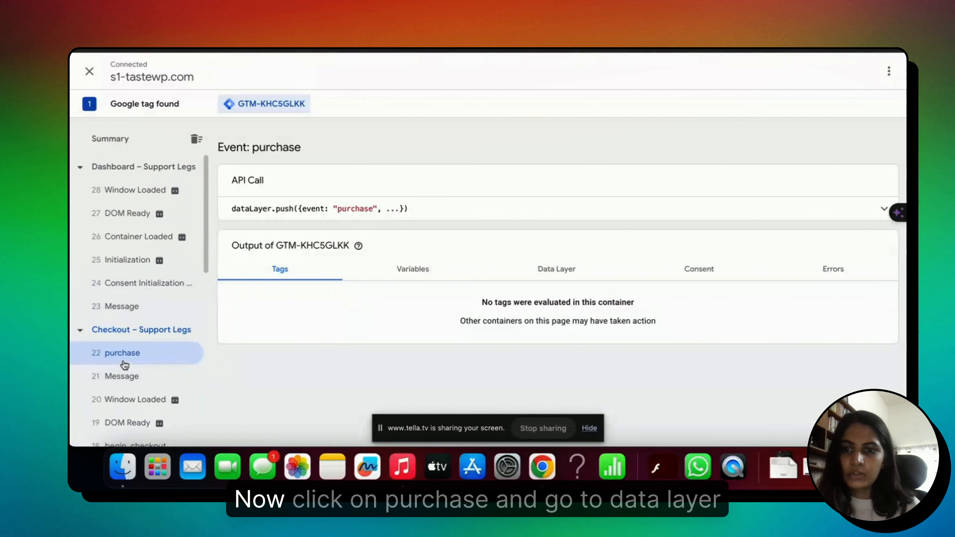
{"action": "left_click", "coordinate": [567, 276]}
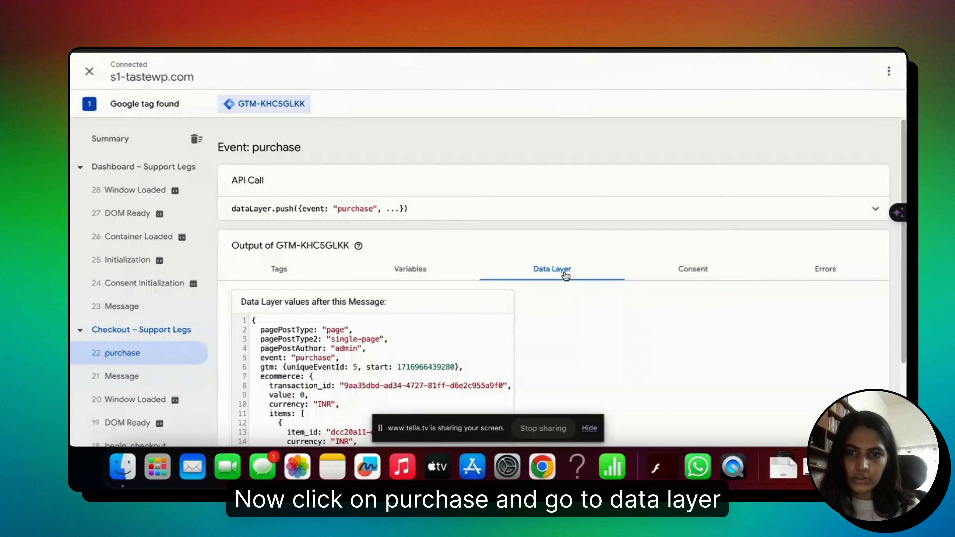
Examine the purchase event's data layer values, highlighting the transaction ID and the item ID.
{"action": "scroll", "coordinate": [481, 266], "scroll_direction": "down", "scroll_amount": 3}
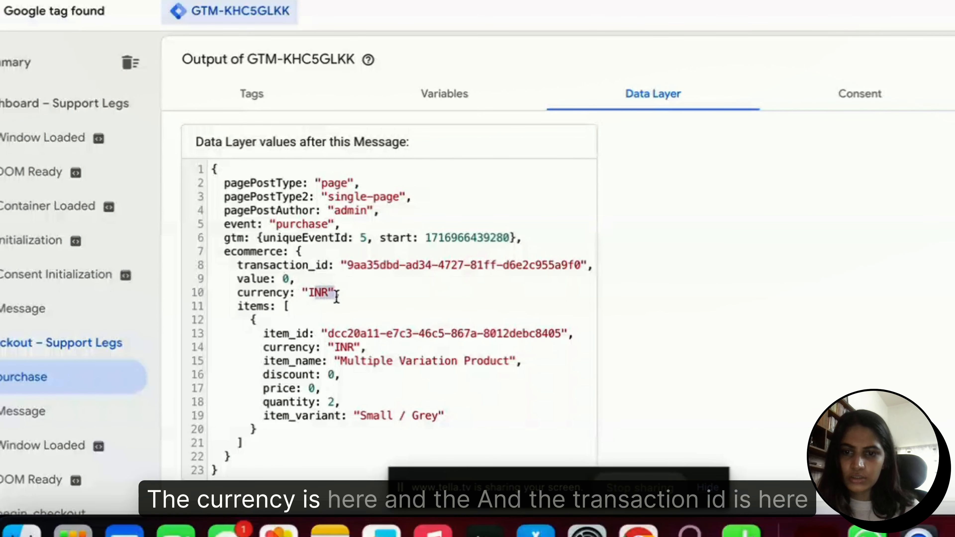
{"action": "left_click_drag", "start_coordinate": [346, 265], "coordinate": [585, 266]}
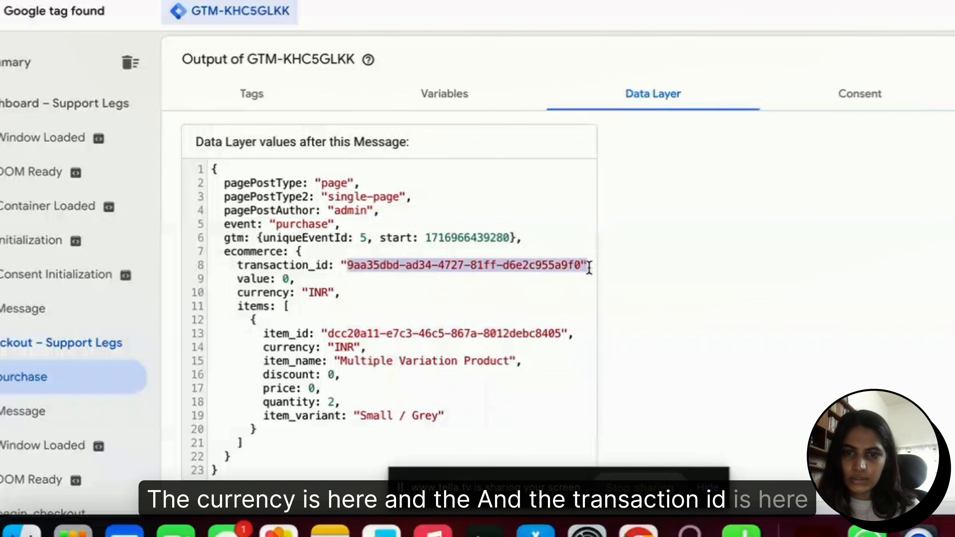
{"action": "left_click_drag", "start_coordinate": [327, 333], "coordinate": [566, 333]}
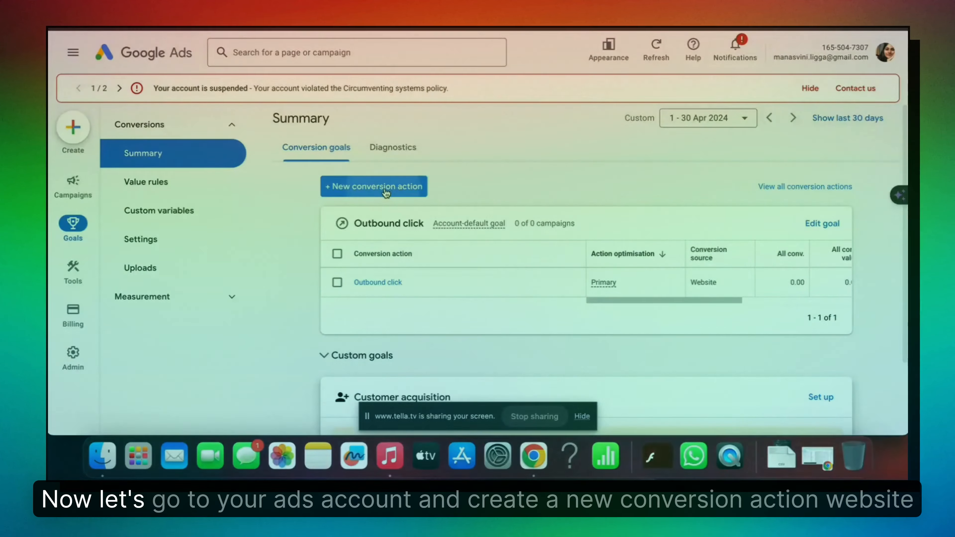
Start a new website conversion action, add it manually and choose Purchase as its goal category.
{"action": "left_click", "coordinate": [385, 190]}
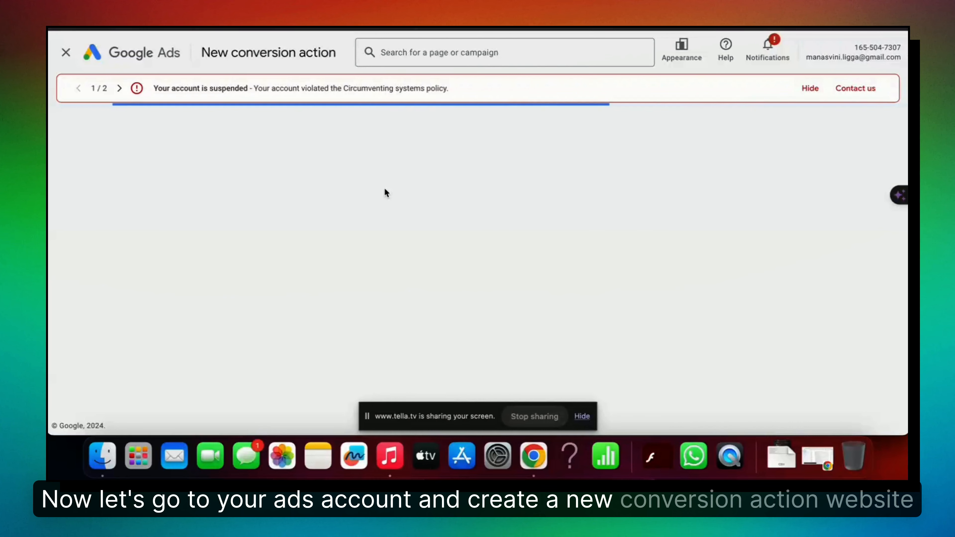
{"action": "left_click", "coordinate": [258, 271]}
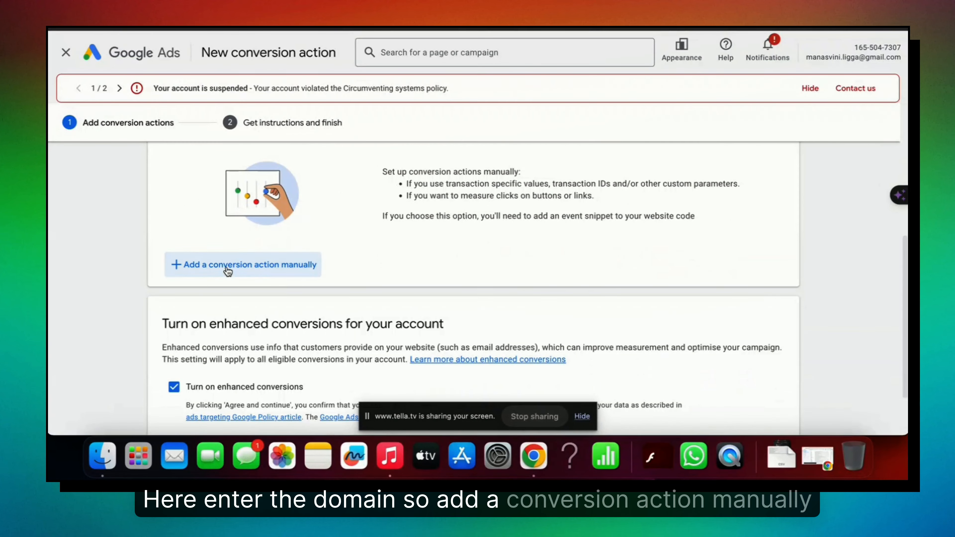
{"action": "left_click", "coordinate": [229, 267]}
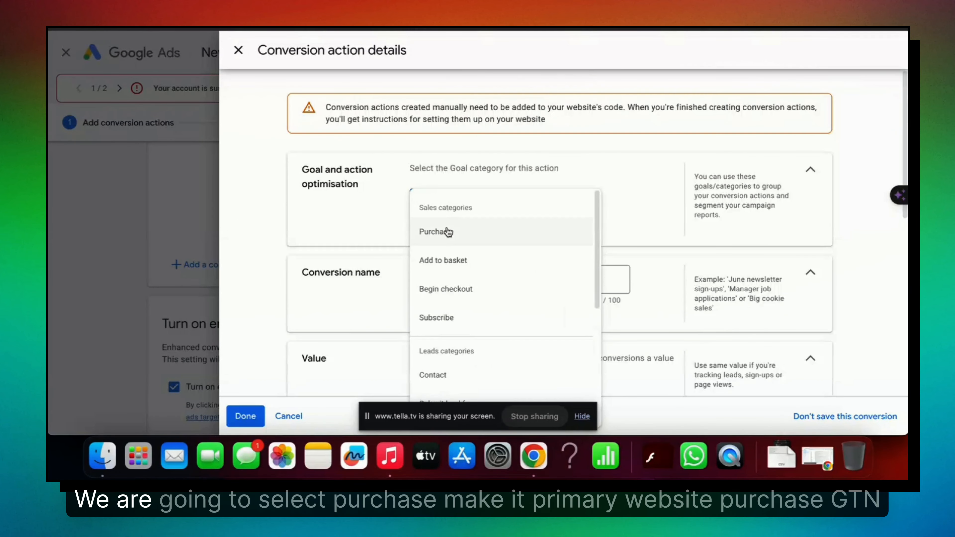
{"action": "left_click", "coordinate": [443, 228]}
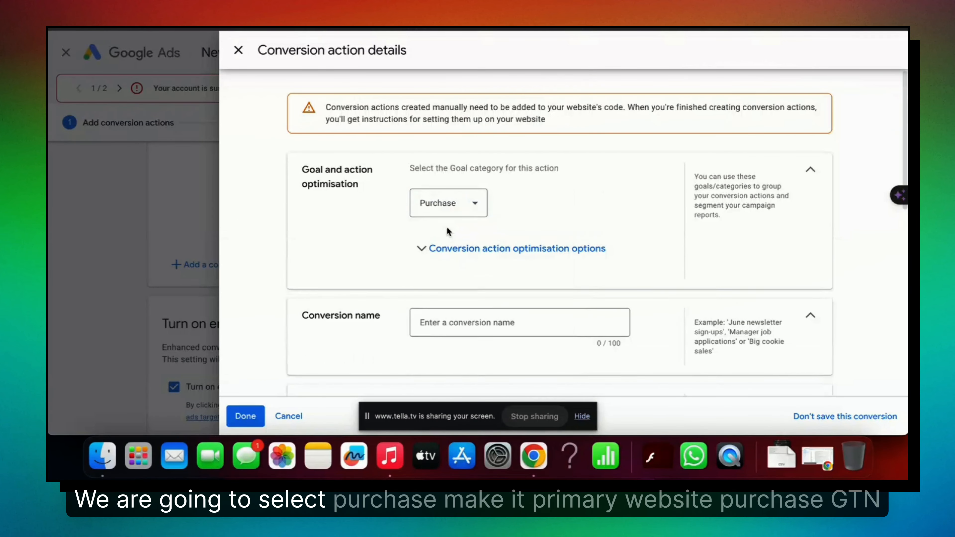
Expand the conversion action optimisation options and name the conversion Website Purchase - GTM.
{"action": "scroll", "coordinate": [448, 226], "scroll_direction": "down", "scroll_amount": 2}
{"action": "left_click", "coordinate": [489, 197]}
{"action": "scroll", "coordinate": [490, 203], "scroll_direction": "down", "scroll_amount": 1}
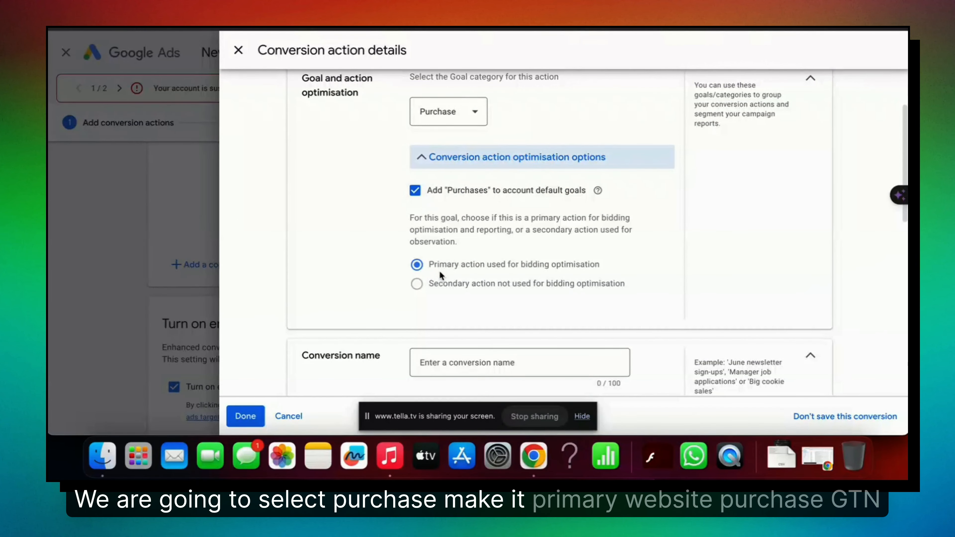
{"action": "scroll", "coordinate": [440, 270], "scroll_direction": "down", "scroll_amount": 3}
{"action": "left_click", "coordinate": [470, 295]}
{"action": "type", "text": "Website Purchase - GTM"}
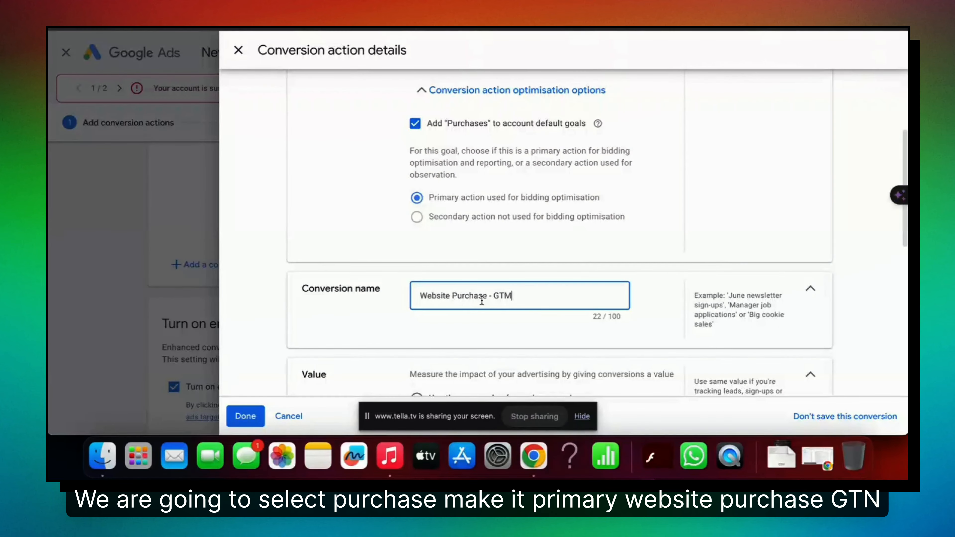
Set the conversion to use different values for each conversion, with a default value of 800 Indian Rupees.
{"action": "scroll", "coordinate": [482, 300], "scroll_direction": "down", "scroll_amount": 5}
{"action": "left_click", "coordinate": [472, 217]}
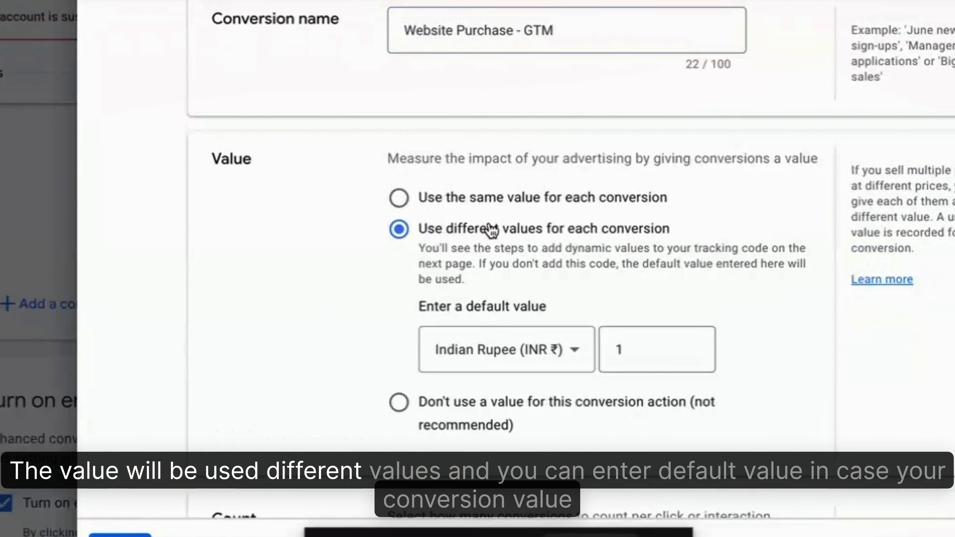
{"action": "scroll", "coordinate": [491, 228], "scroll_direction": "down", "scroll_amount": 1}
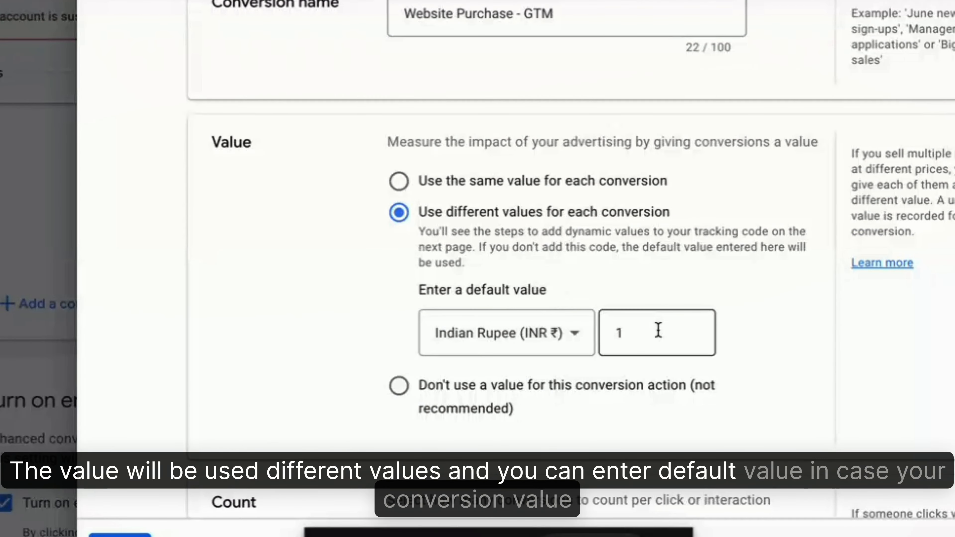
{"action": "left_click", "coordinate": [643, 331]}
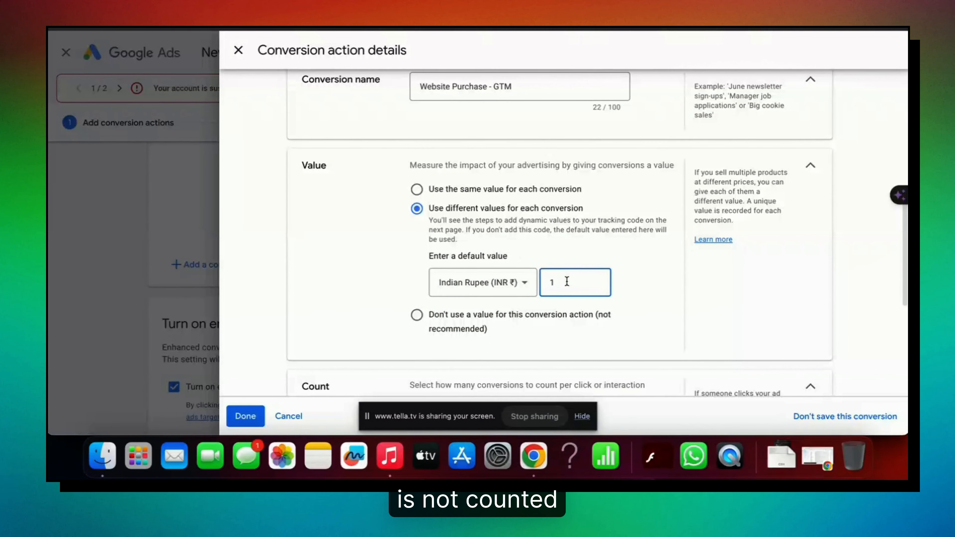
{"action": "key", "text": "BackSpace"}
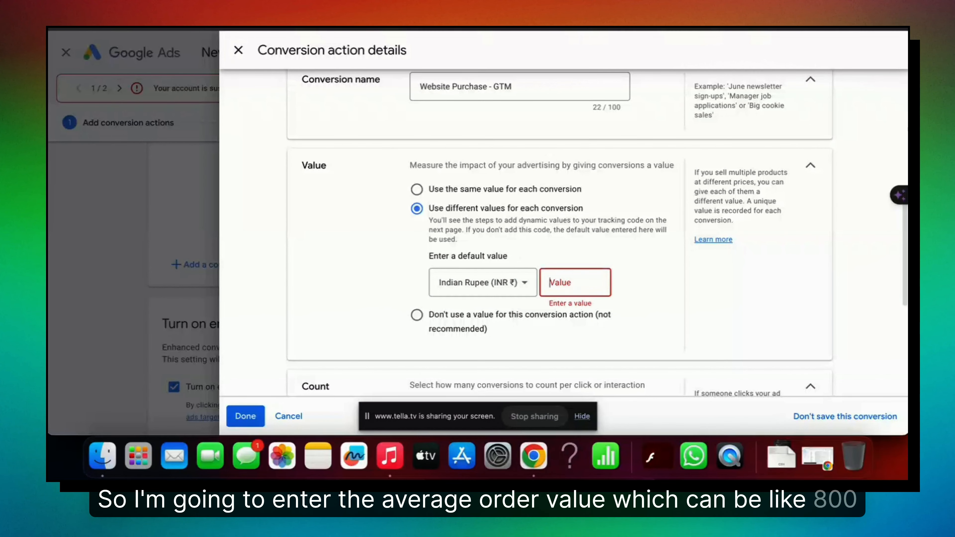
{"action": "scroll", "coordinate": [370, 300], "scroll_direction": "down", "scroll_amount": 5}
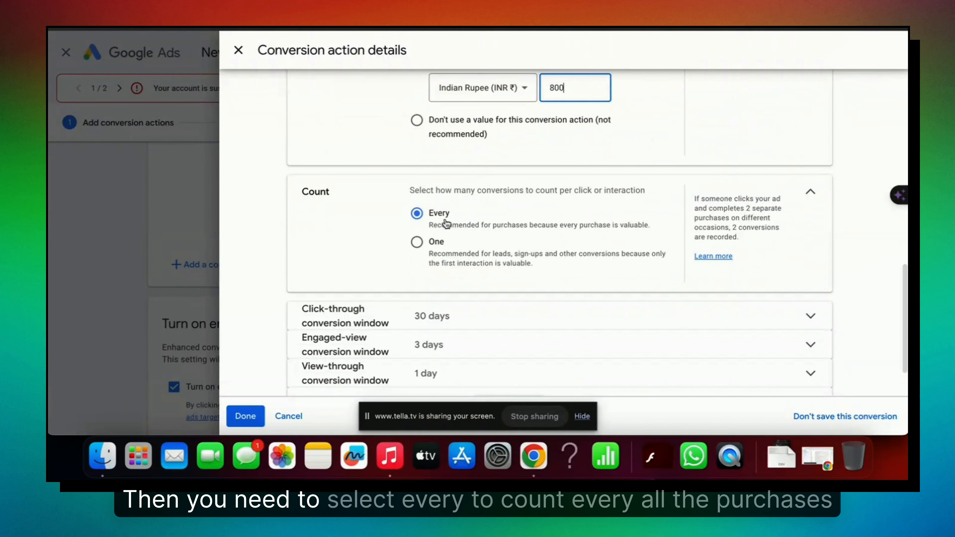
Set the click-through conversion window to 90 days.
{"action": "scroll", "coordinate": [376, 260], "scroll_direction": "down", "scroll_amount": 2}
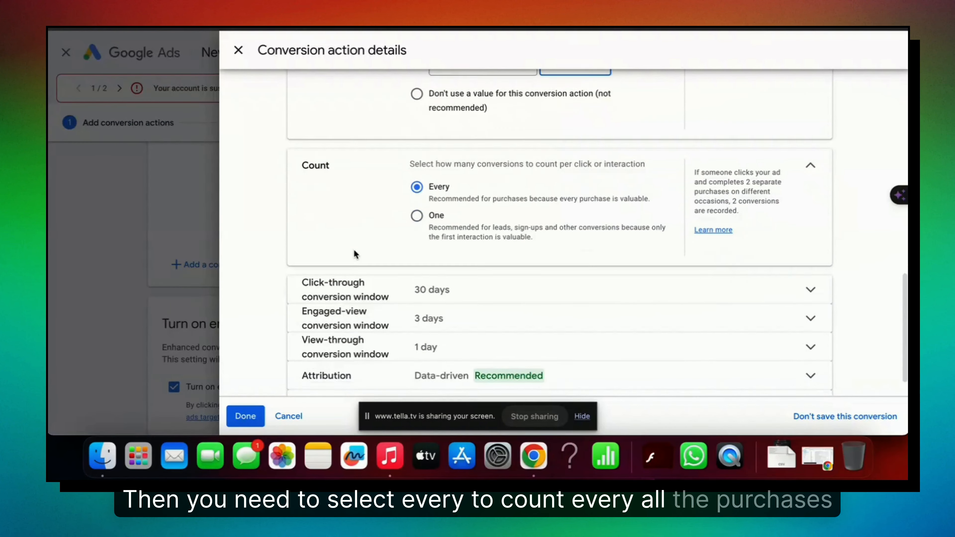
{"action": "left_click", "coordinate": [371, 266]}
{"action": "scroll", "coordinate": [371, 268], "scroll_direction": "down", "scroll_amount": 2}
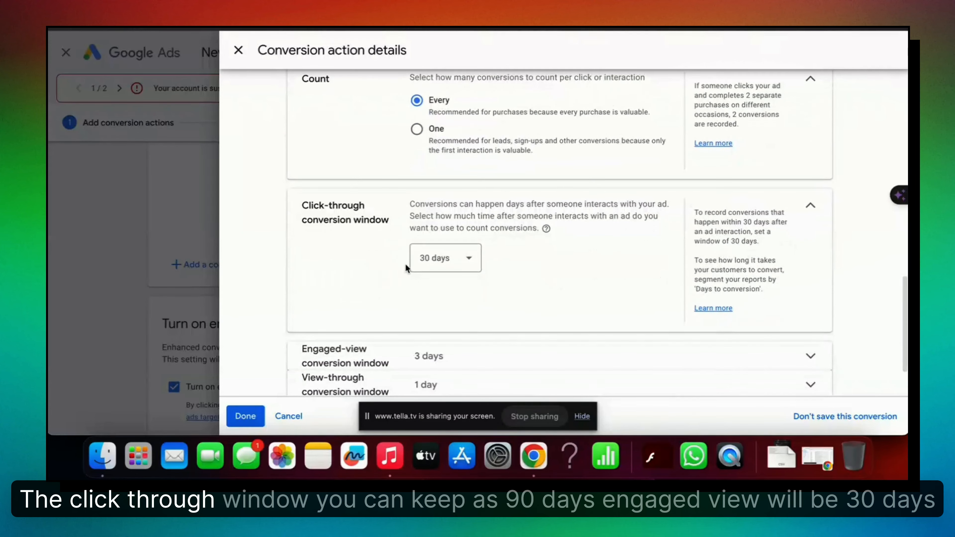
{"action": "left_click", "coordinate": [448, 259]}
{"action": "left_click", "coordinate": [451, 87]}
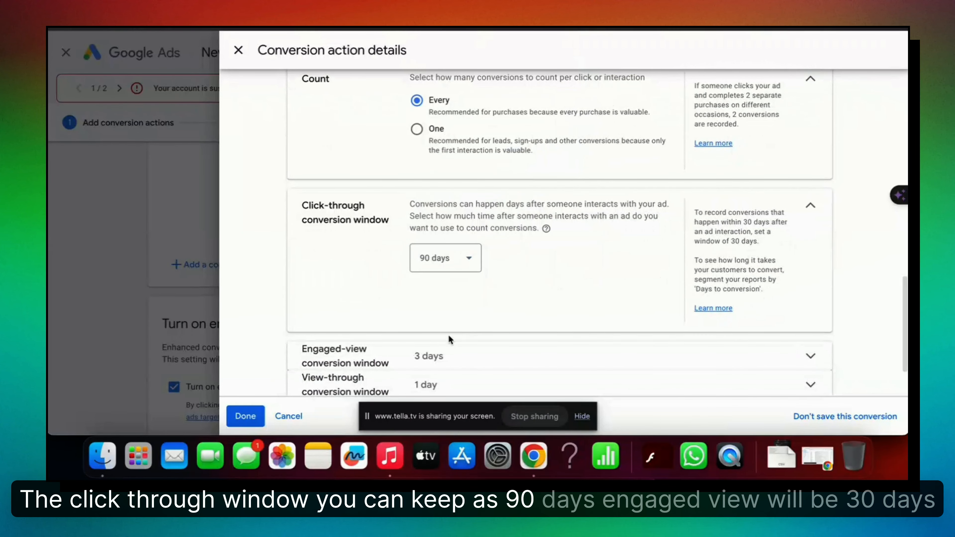
Set both the engaged-view conversion window and the view-through conversion window to 30 days.
{"action": "left_click", "coordinate": [436, 357]}
{"action": "scroll", "coordinate": [451, 288], "scroll_direction": "down", "scroll_amount": 3}
{"action": "left_click", "coordinate": [450, 286]}
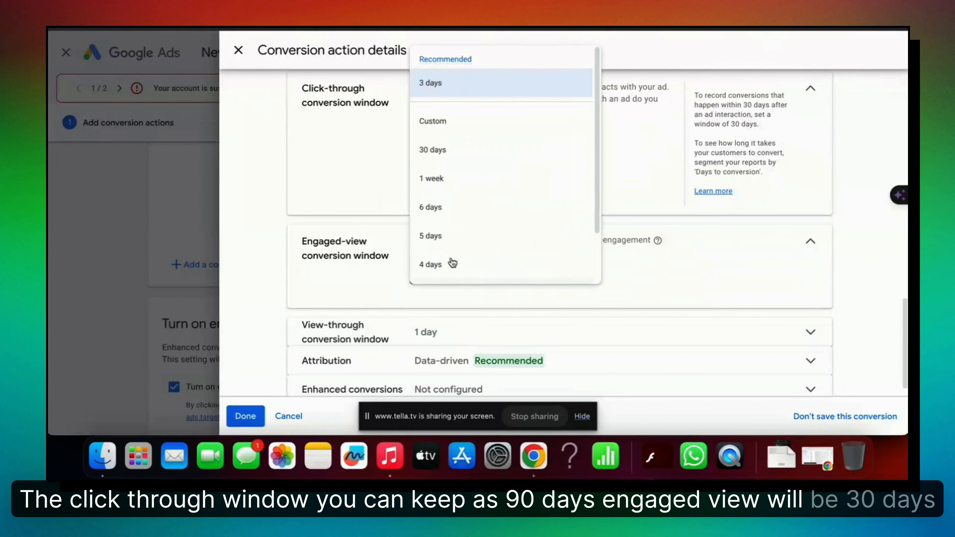
{"action": "left_click", "coordinate": [429, 150]}
{"action": "left_click", "coordinate": [443, 334]}
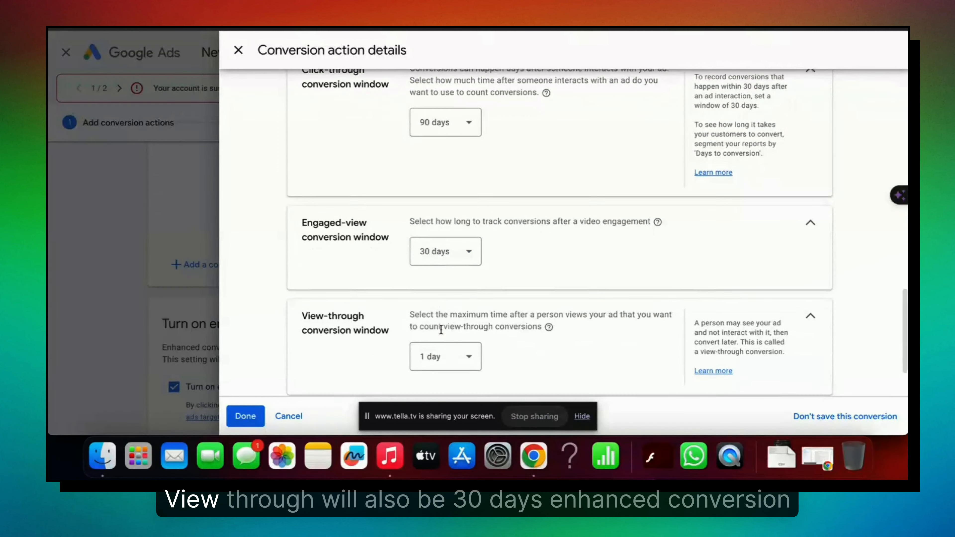
{"action": "scroll", "coordinate": [442, 324], "scroll_direction": "down", "scroll_amount": 2}
{"action": "left_click", "coordinate": [444, 294]}
{"action": "left_click", "coordinate": [455, 138]}
Finish the conversion action with enhanced conversions turned on and show its Google Tag Manager installation instructions.
{"action": "left_click", "coordinate": [485, 385]}
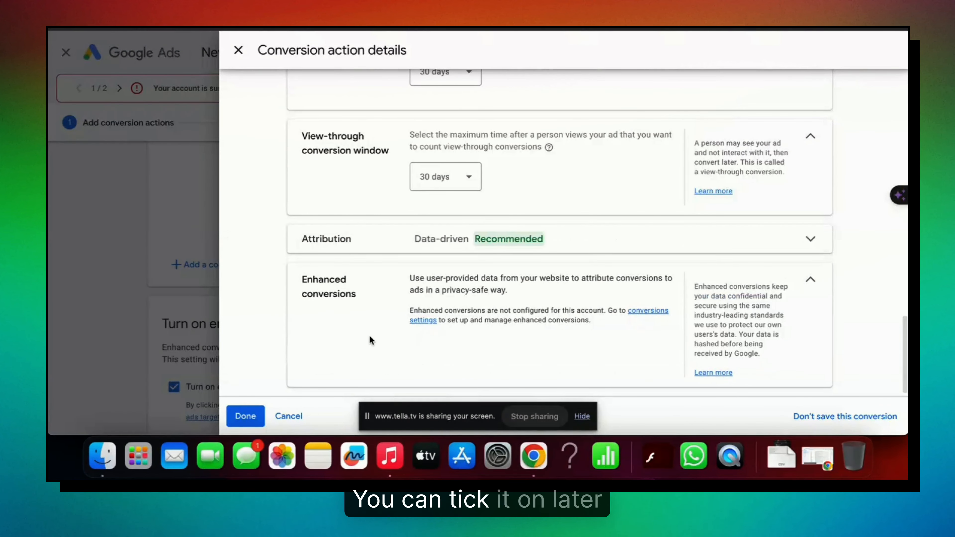
{"action": "left_click", "coordinate": [245, 416]}
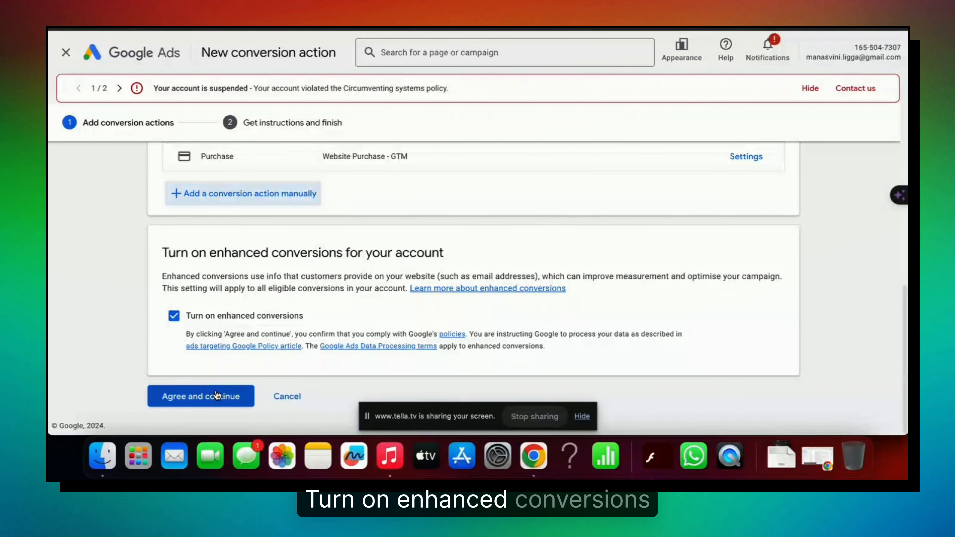
{"action": "left_click", "coordinate": [188, 398]}
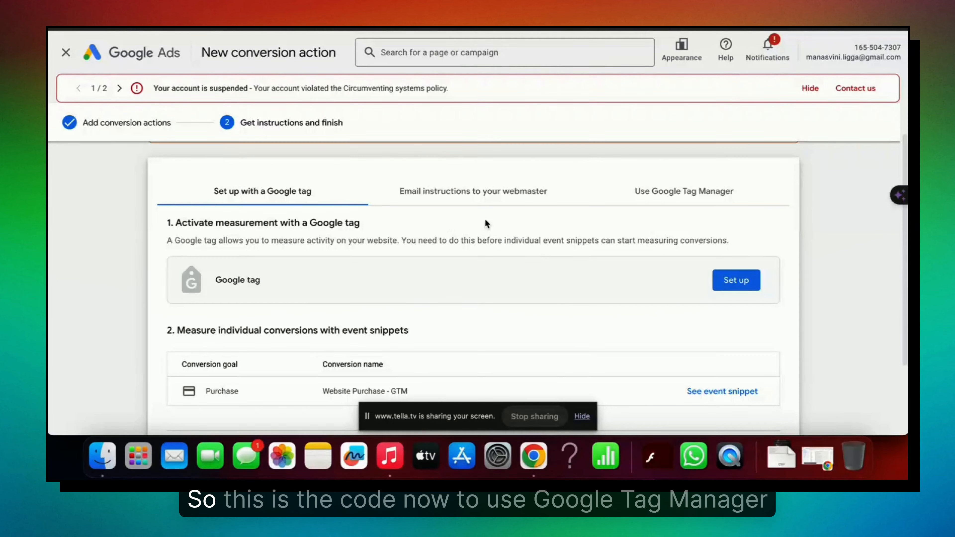
{"action": "left_click", "coordinate": [675, 197]}
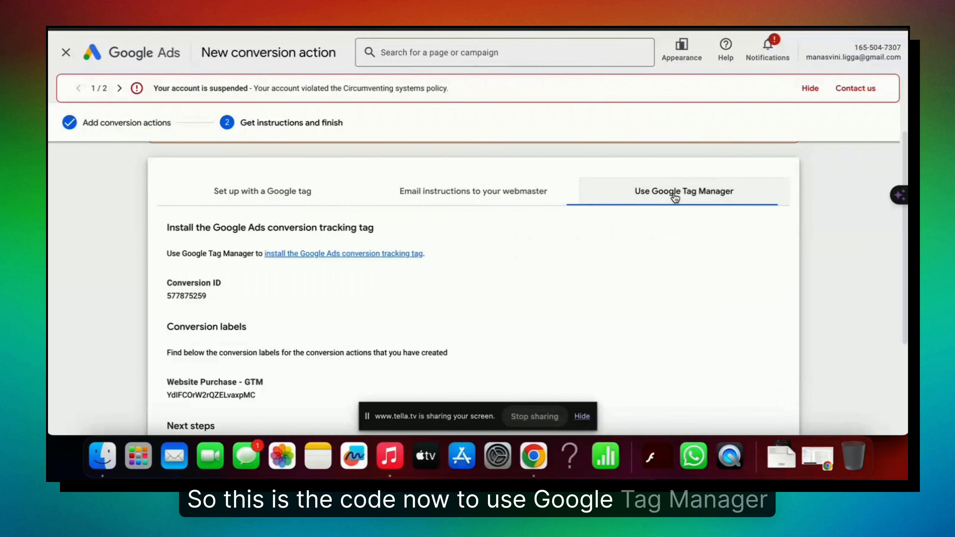
{"action": "scroll", "coordinate": [675, 195], "scroll_direction": "down", "scroll_amount": 2}
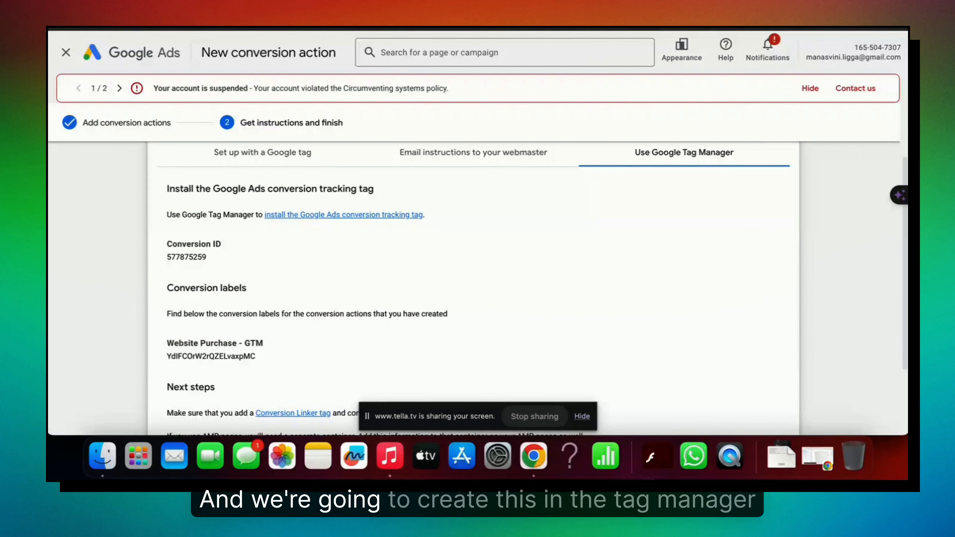
Switch to Tag Manager and create a new tag named Google ads - purchase tracking.
{"action": "key", "text": "ctrl+Tab"}
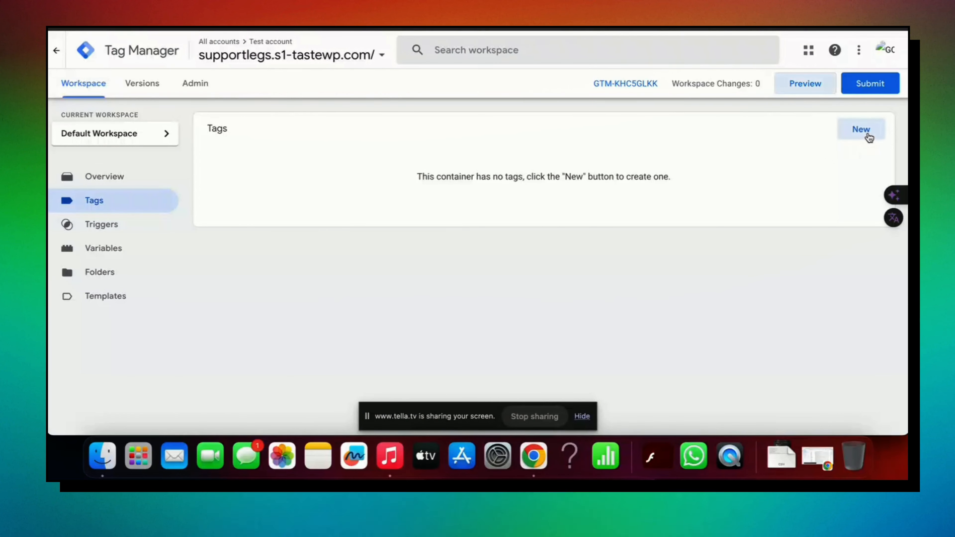
{"action": "left_click", "coordinate": [864, 135]}
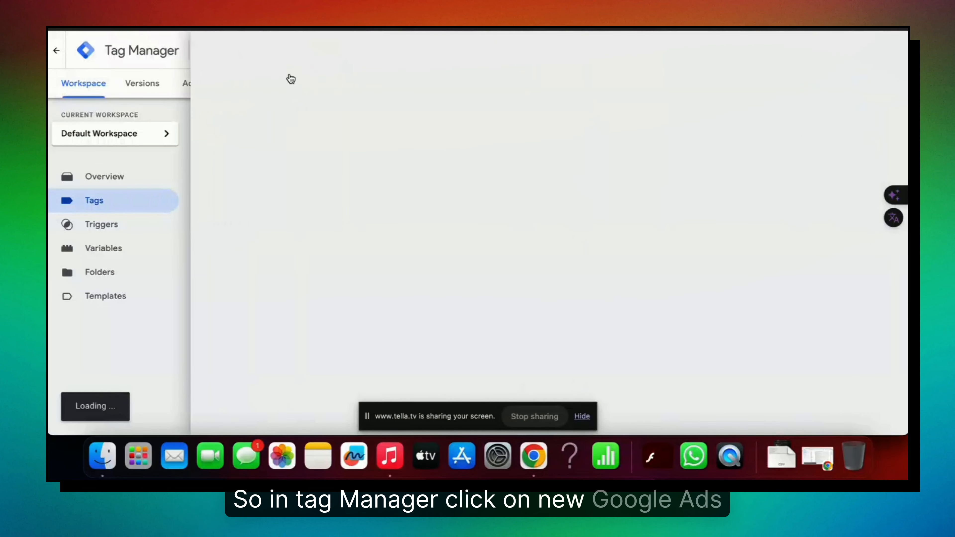
{"action": "left_click", "coordinate": [265, 50]}
{"action": "type", "text": "Google ads -"}
{"action": "type", "text": " purchase tracking"}
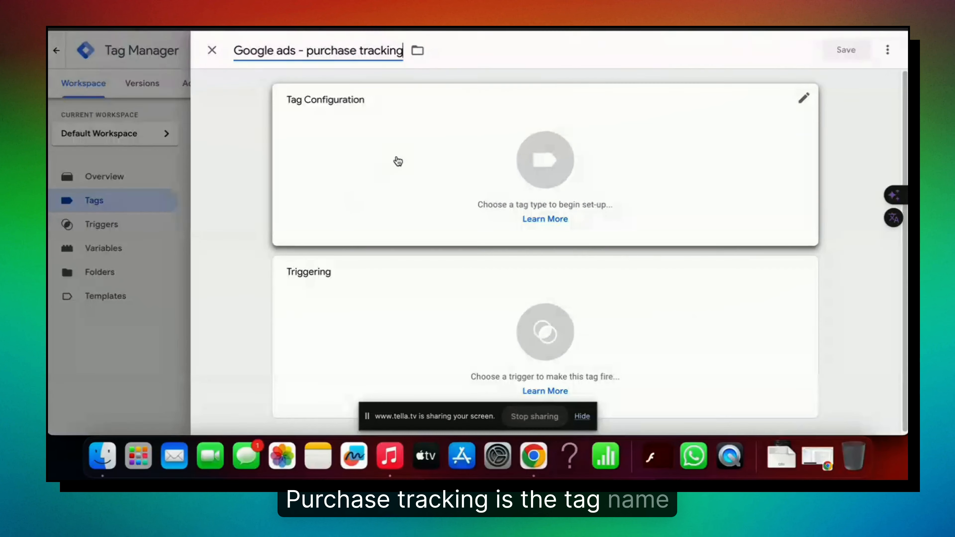
Search the tag types for google ad and choose Google Ads Conversion Tracking as the tag's type.
{"action": "left_click", "coordinate": [410, 154]}
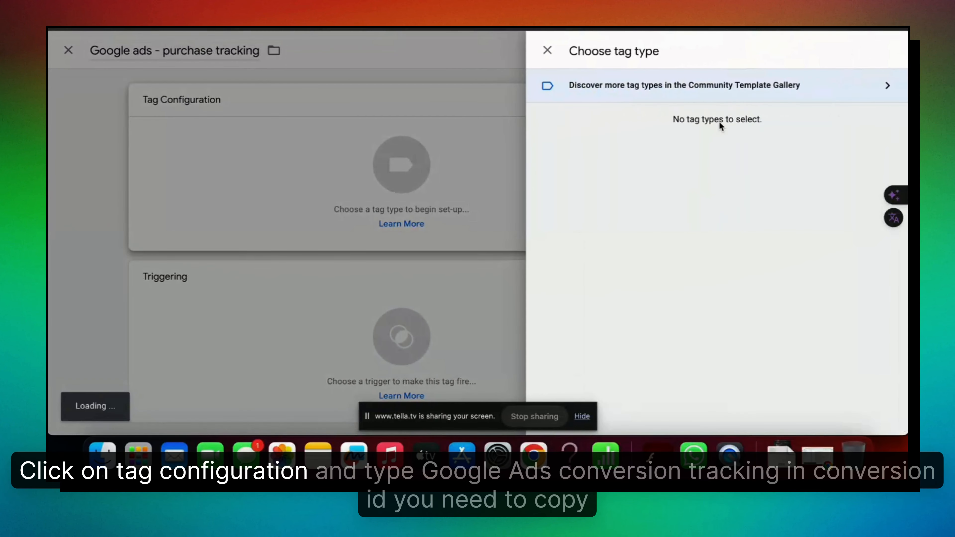
{"action": "left_click", "coordinate": [872, 50]}
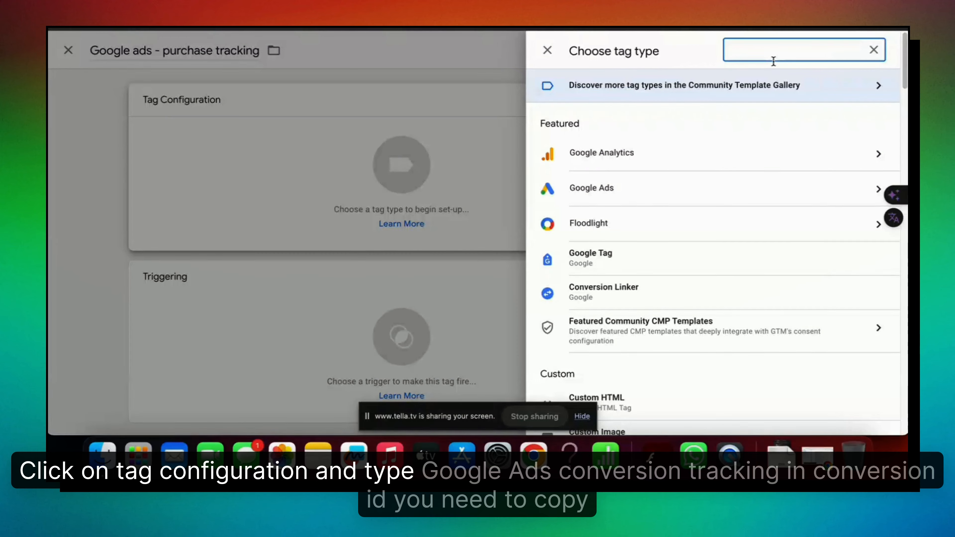
{"action": "type", "text": "google ad"}
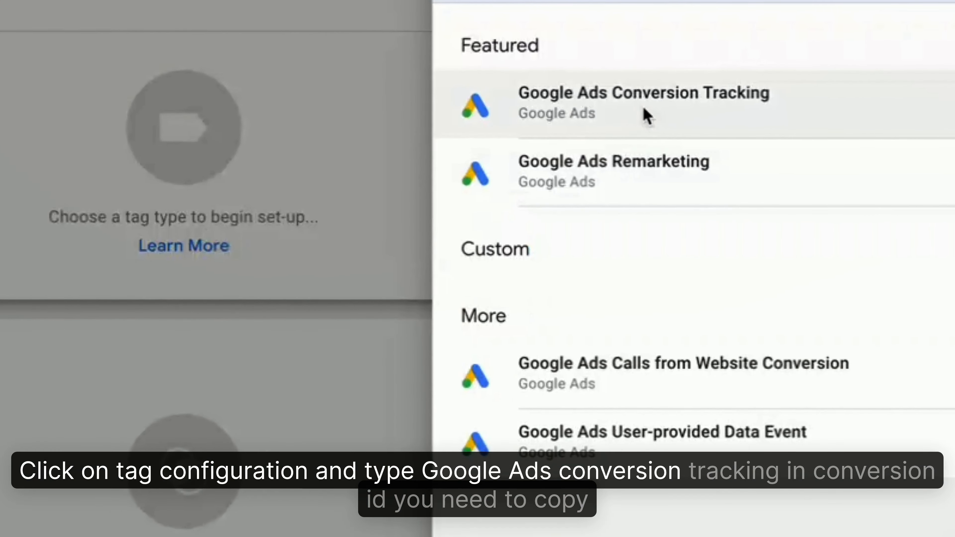
{"action": "left_click", "coordinate": [646, 115]}
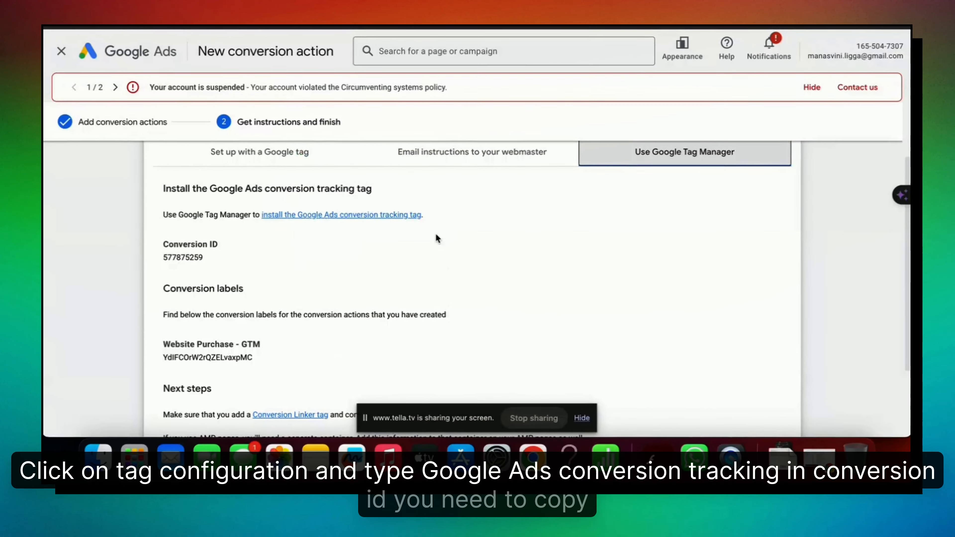
Copy the conversion ID and the Website Purchase - GTM conversion label from Google Ads into the tag, and save it without a trigger.
{"action": "double_click", "coordinate": [184, 257]}
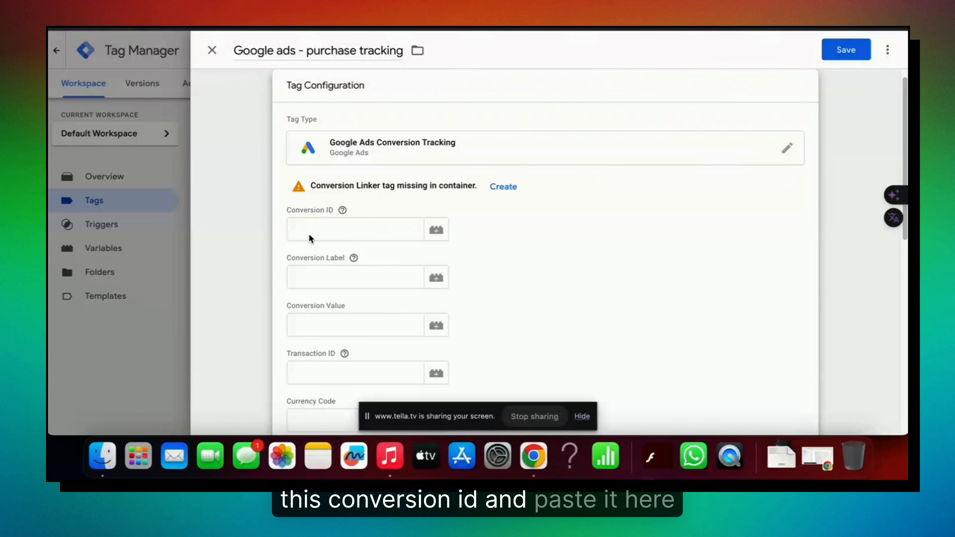
{"action": "left_click", "coordinate": [310, 226]}
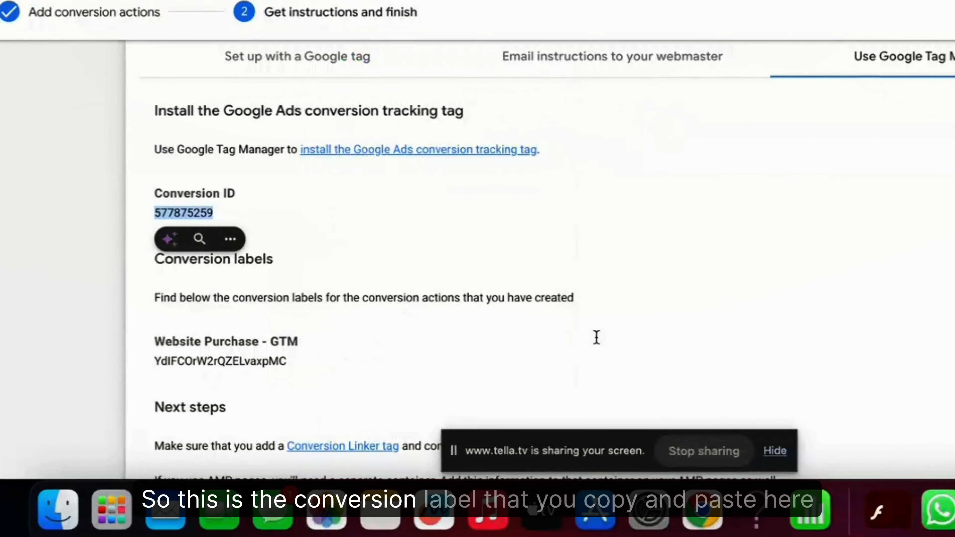
{"action": "double_click", "coordinate": [225, 361]}
{"action": "left_click", "coordinate": [405, 241]}
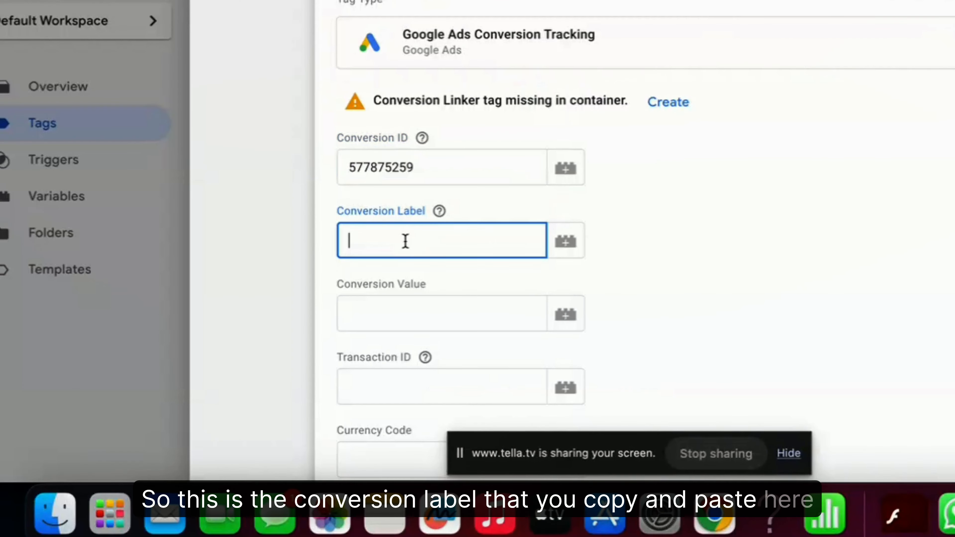
{"action": "type", "text": "YdIFCOrW2rQZELvaxpMC"}
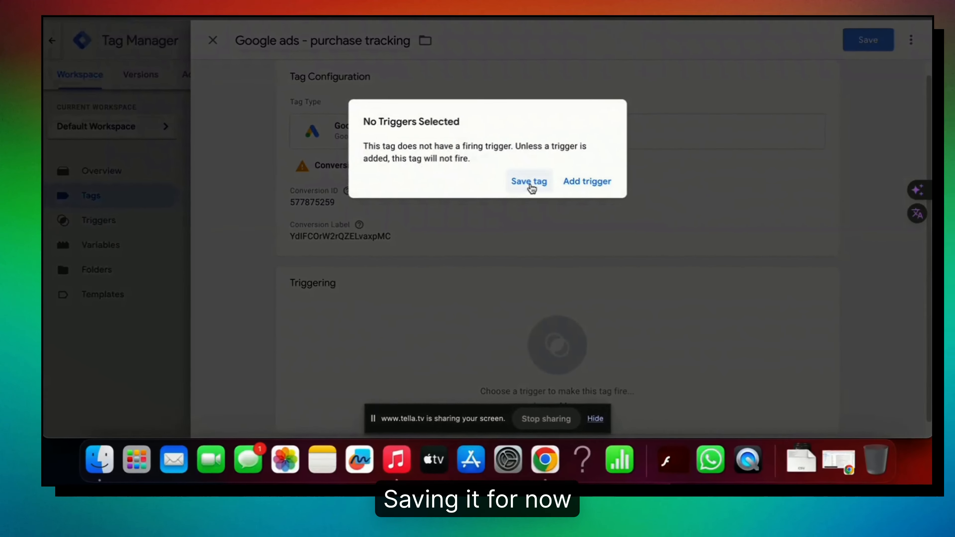
{"action": "left_click", "coordinate": [654, 119]}
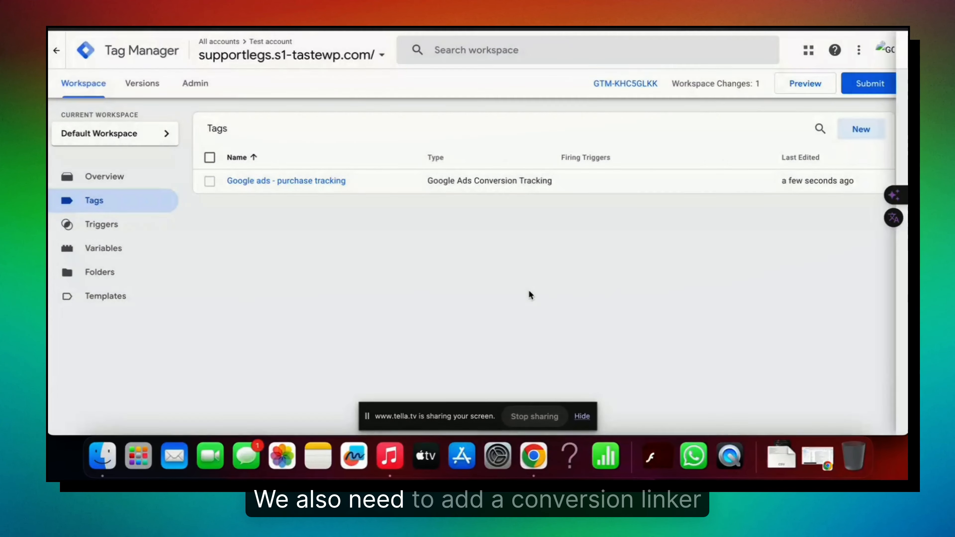
Create a Conversion Linker tag named conversion linker that fires on All Pages, and save it.
{"action": "left_click", "coordinate": [869, 127]}
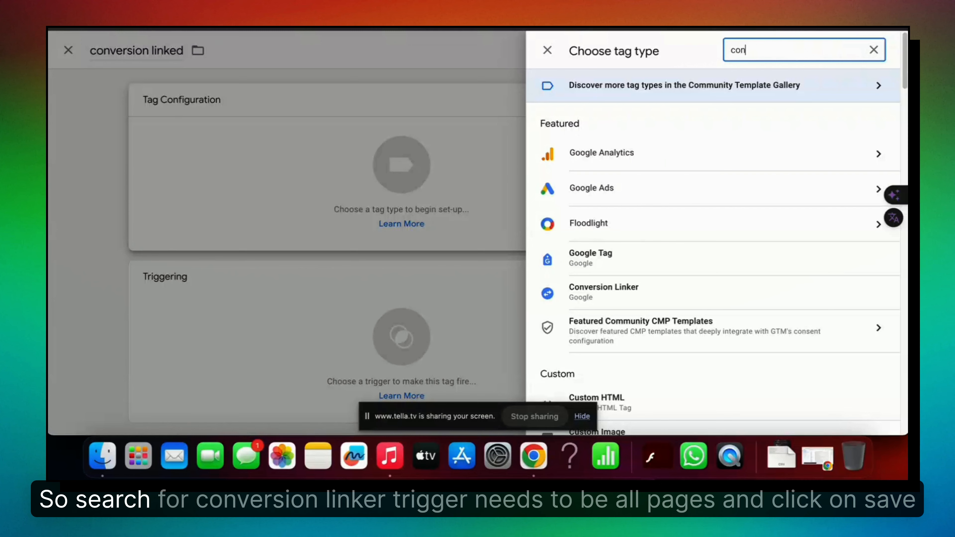
{"action": "type", "text": "cv"}
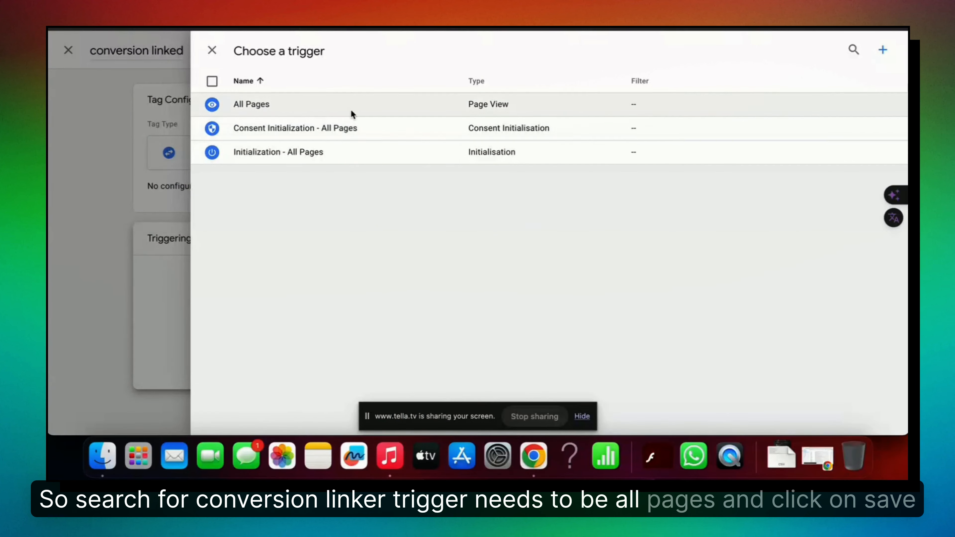
{"action": "left_click", "coordinate": [351, 110]}
{"action": "left_click", "coordinate": [869, 53]}
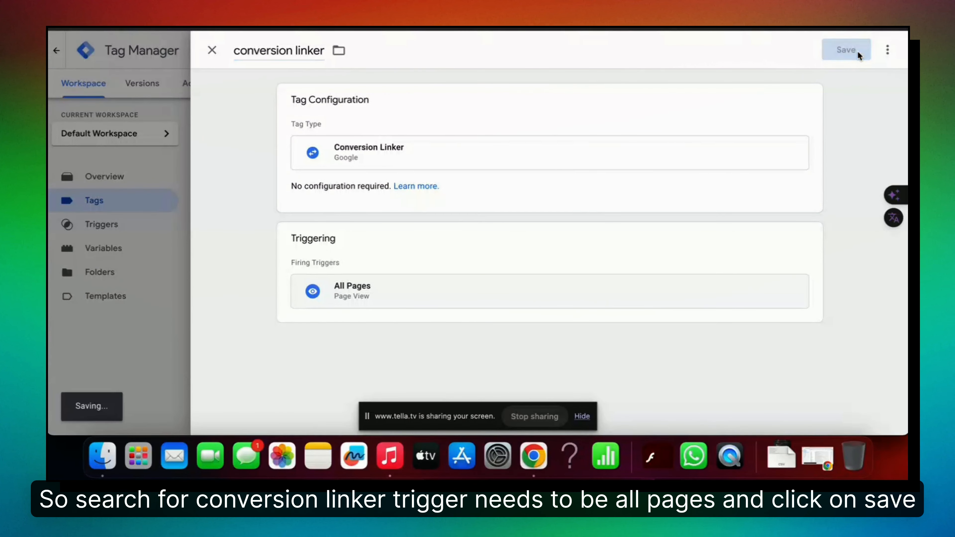
Reopen the Google ads - purchase tracking tag and start a Data Layer Variable named Google ads - purchase value for its conversion value.
{"action": "left_click", "coordinate": [270, 213]}
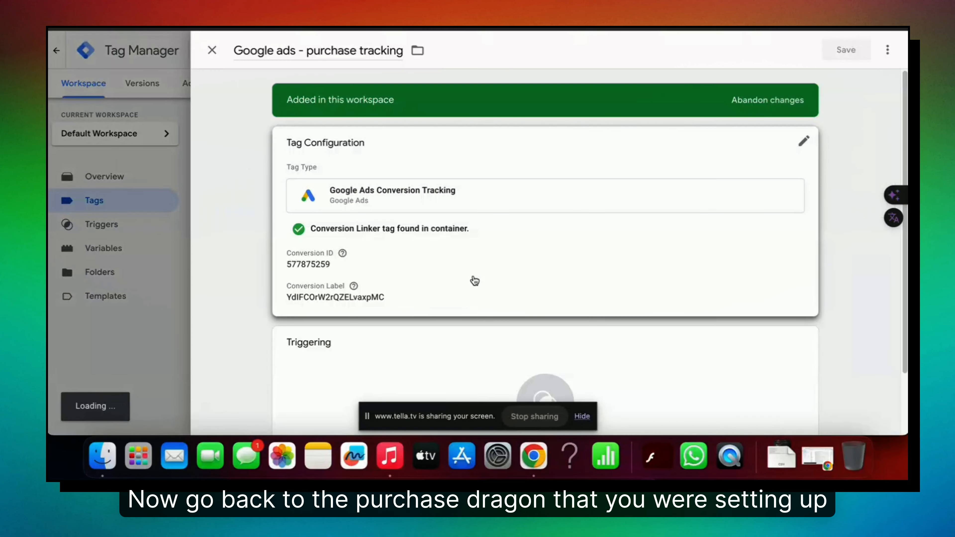
{"action": "left_click", "coordinate": [472, 275]}
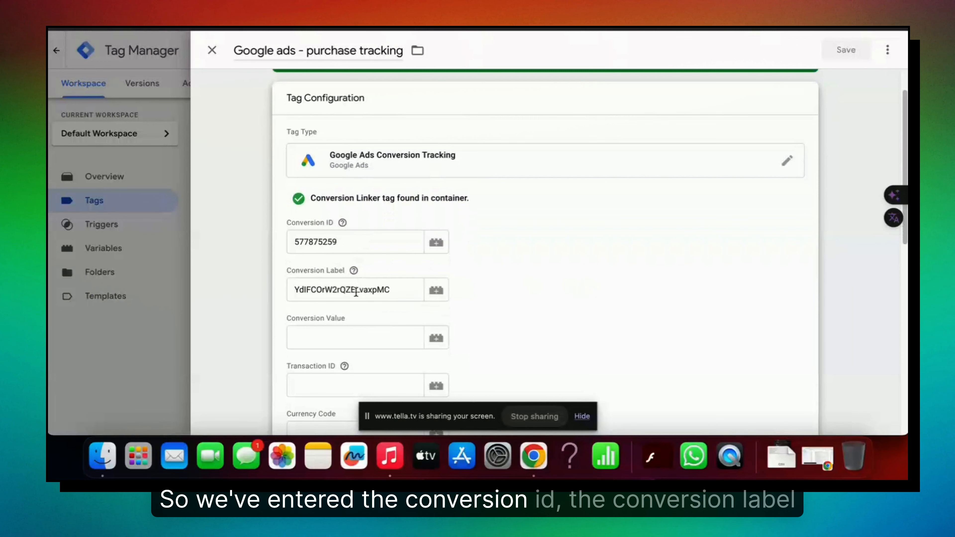
{"action": "scroll", "coordinate": [509, 310], "scroll_direction": "down", "scroll_amount": 4}
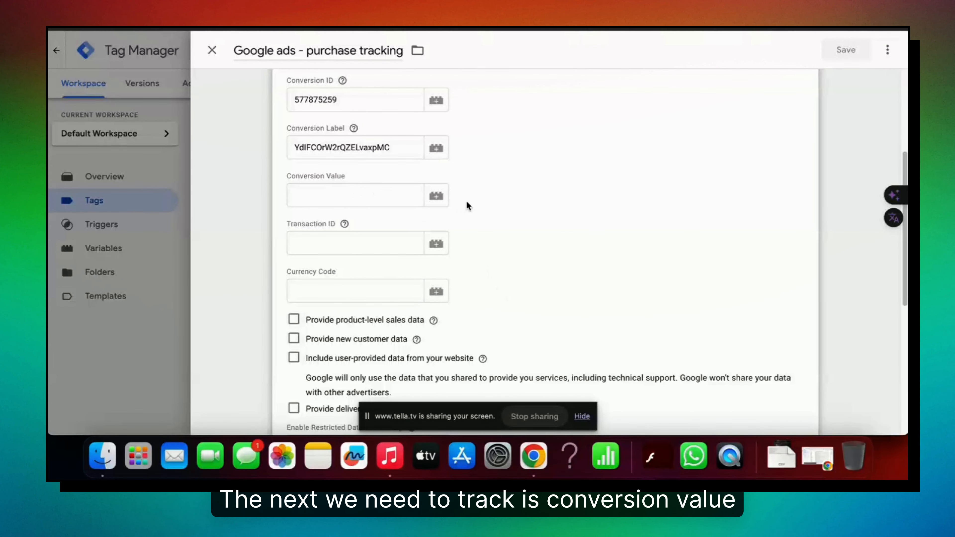
{"action": "left_click", "coordinate": [436, 196]}
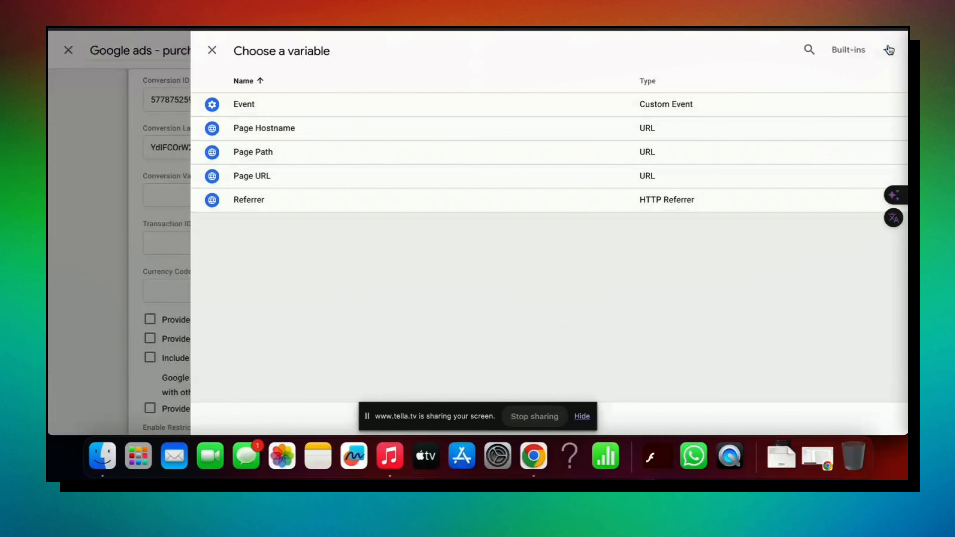
{"action": "left_click", "coordinate": [889, 50]}
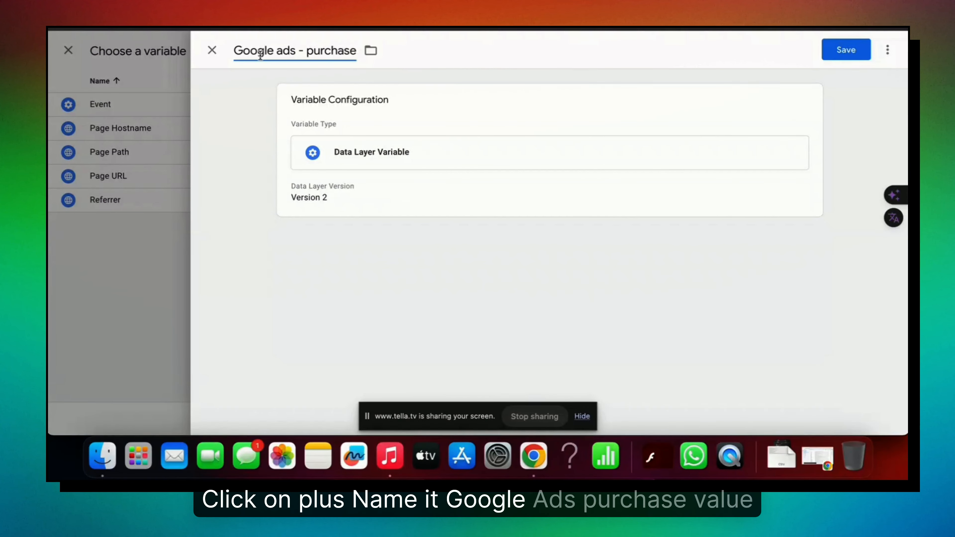
{"action": "type", "text": "value"}
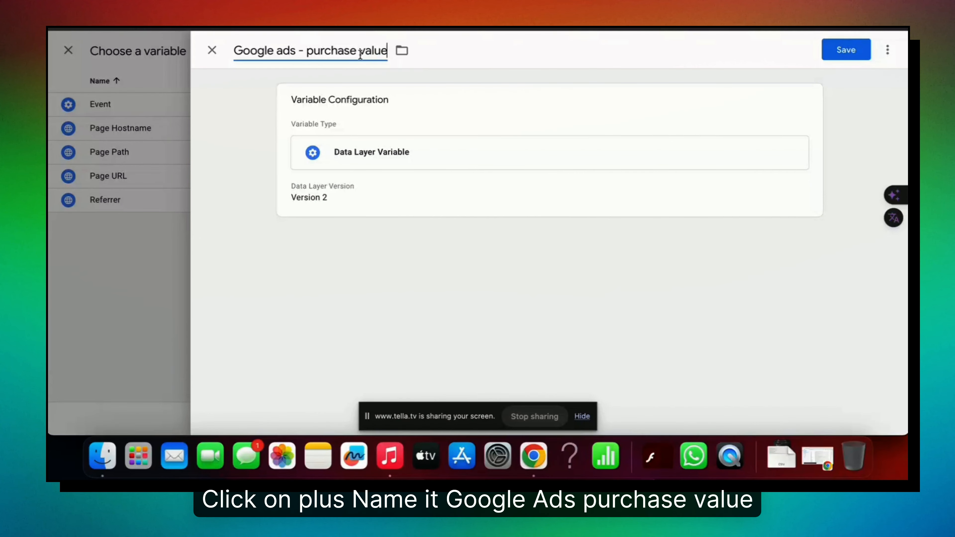
{"action": "left_click", "coordinate": [359, 210]}
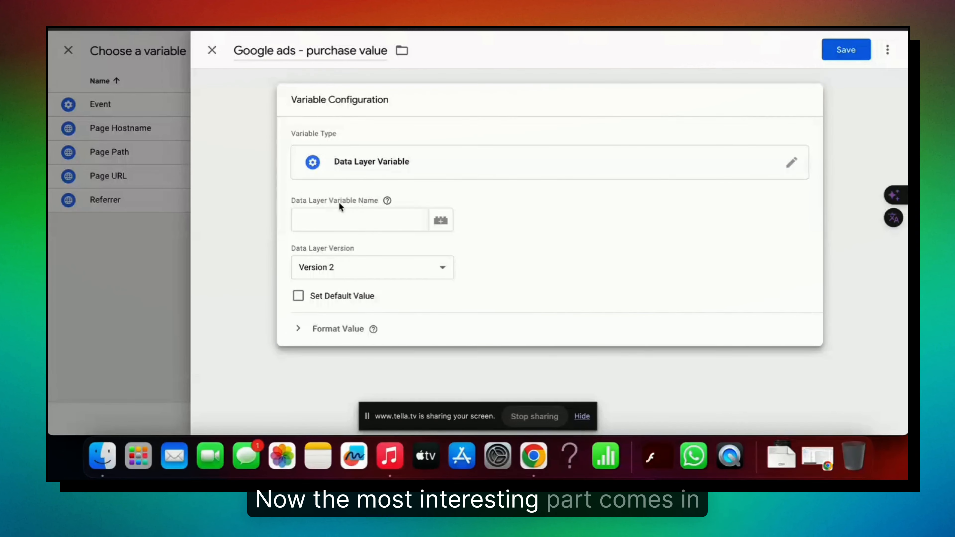
Look up the value key in the purchase event's data layer, set the variable's data layer name to ecommerce.value, and save it.
{"action": "left_click", "coordinate": [340, 217]}
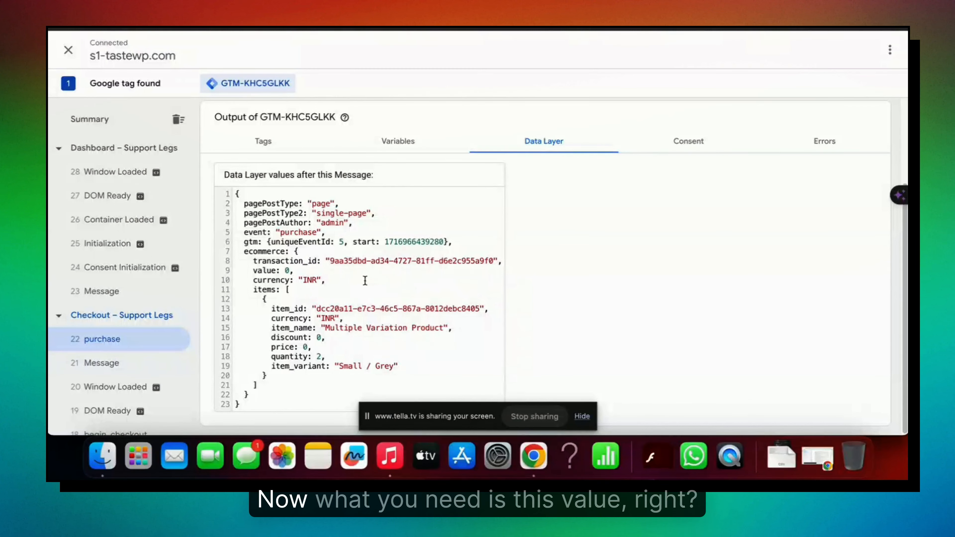
{"action": "left_click_drag", "start_coordinate": [250, 273], "coordinate": [293, 273]}
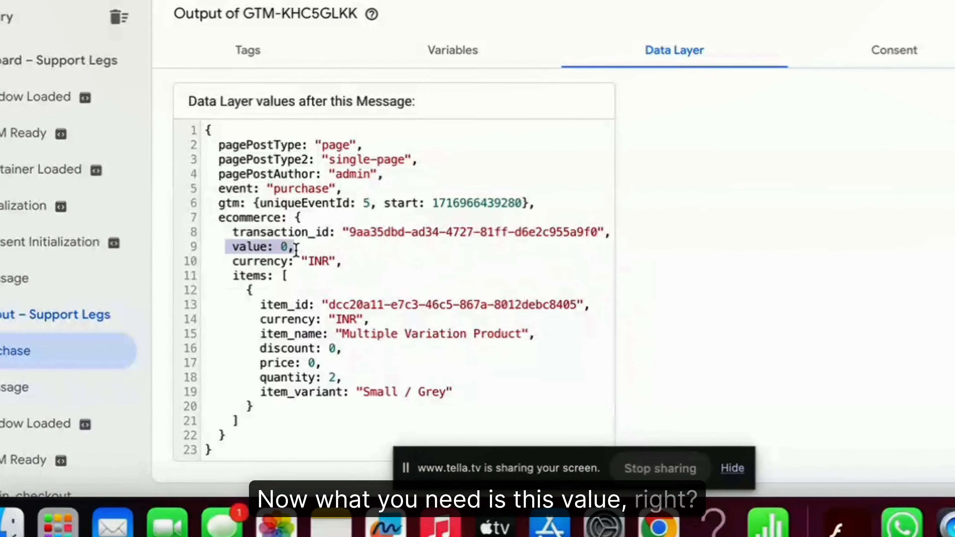
{"action": "left_click", "coordinate": [293, 273]}
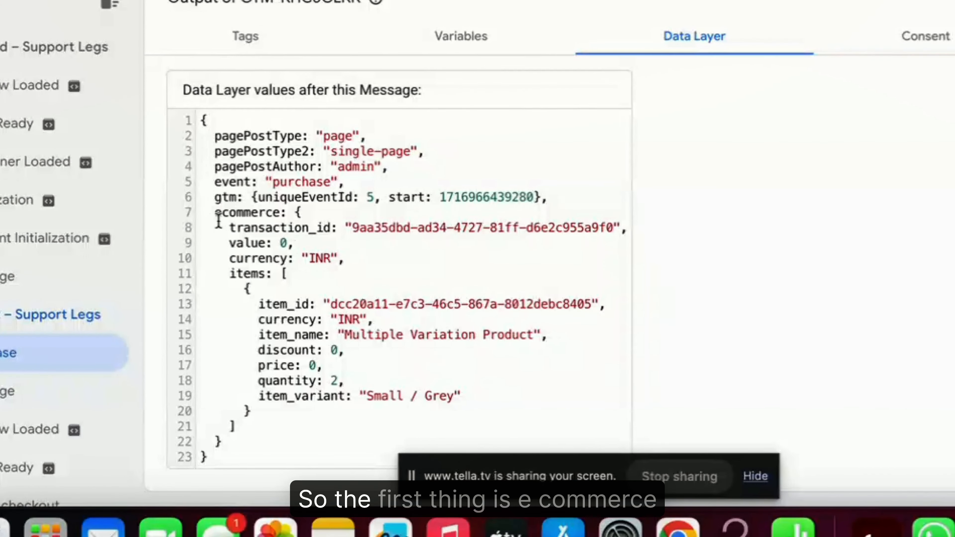
{"action": "left_click_drag", "start_coordinate": [213, 212], "coordinate": [285, 216]}
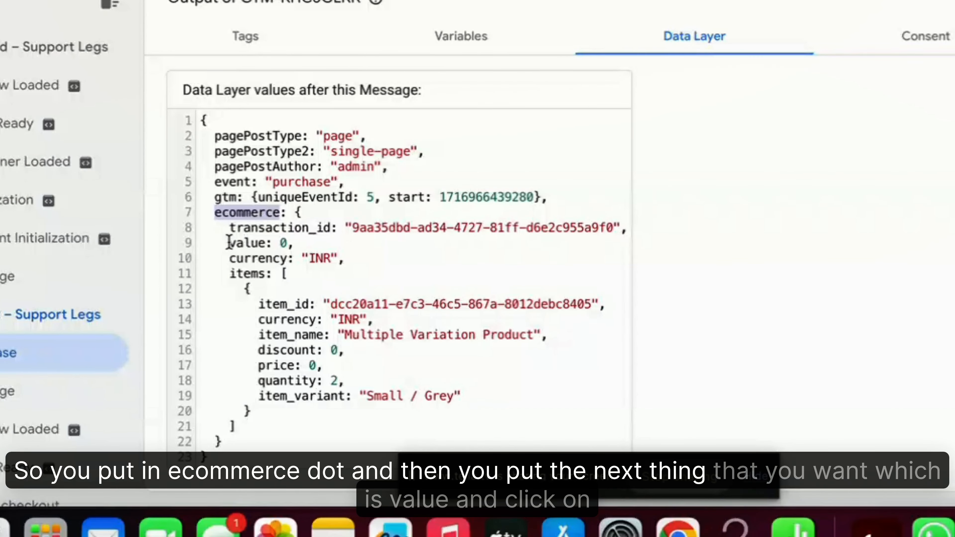
{"action": "left_click_drag", "start_coordinate": [229, 242], "coordinate": [258, 240]}
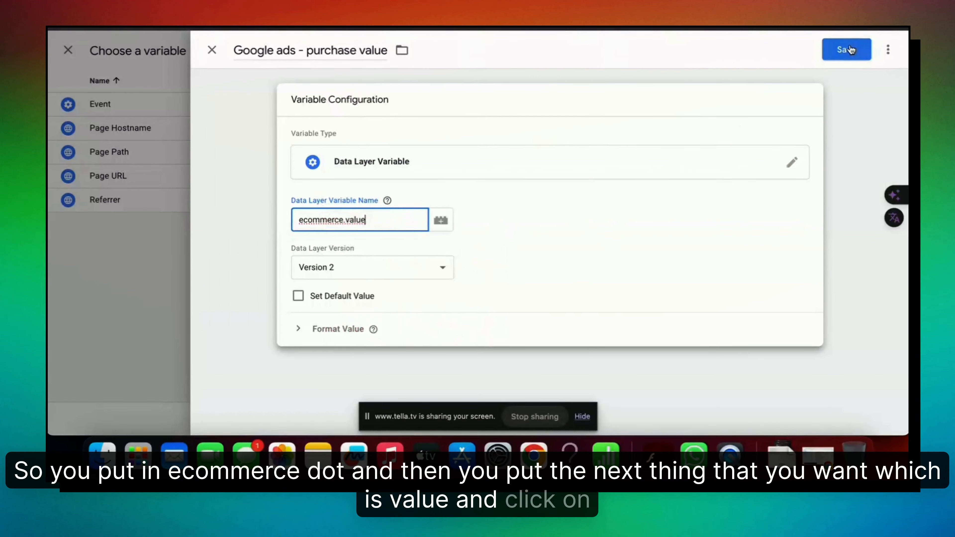
{"action": "left_click", "coordinate": [849, 49]}
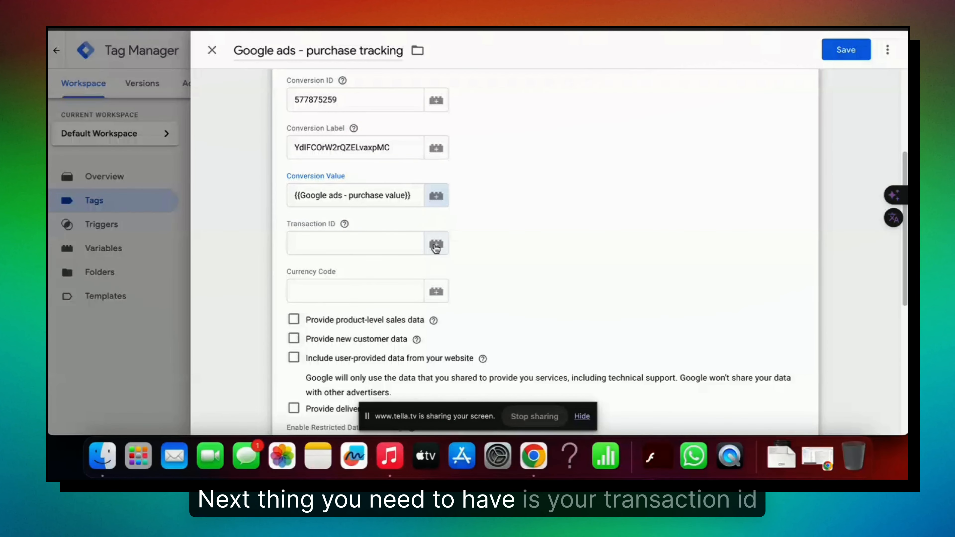
Start a new Data Layer Variable named Google ads - transaction ID for the tag's transaction ID.
{"action": "left_click", "coordinate": [435, 245]}
{"action": "left_click", "coordinate": [888, 51]}
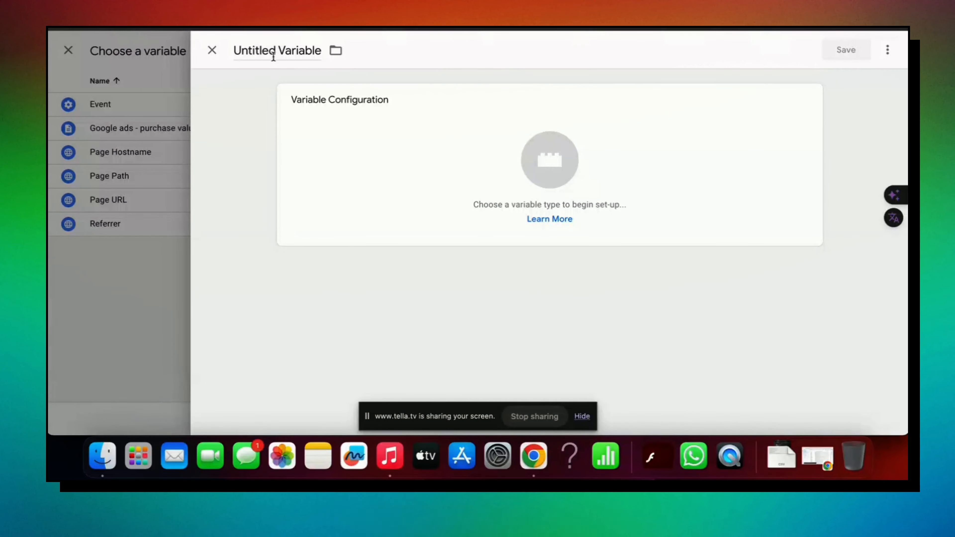
{"action": "left_click", "coordinate": [273, 56]}
{"action": "type", "text": "Google ads"}
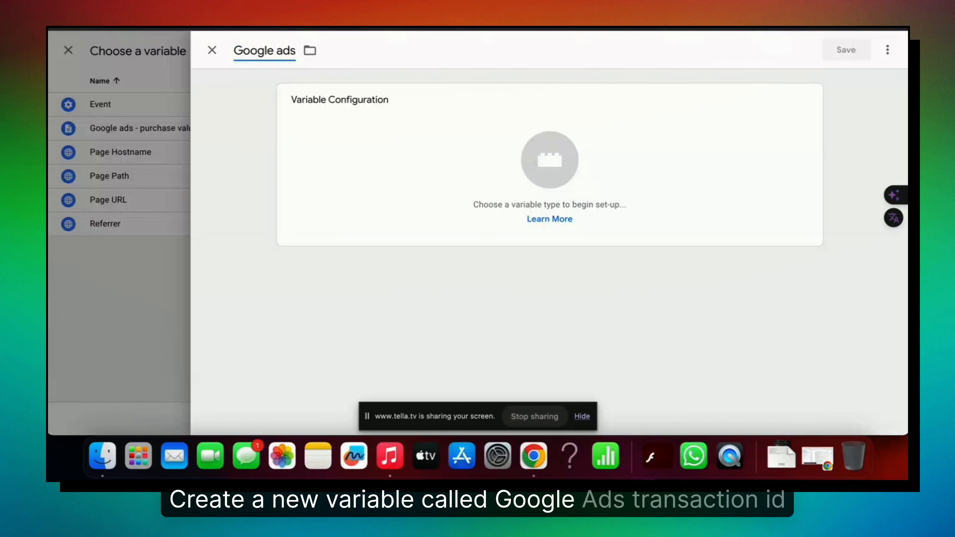
{"action": "type", "text": " - transat"}
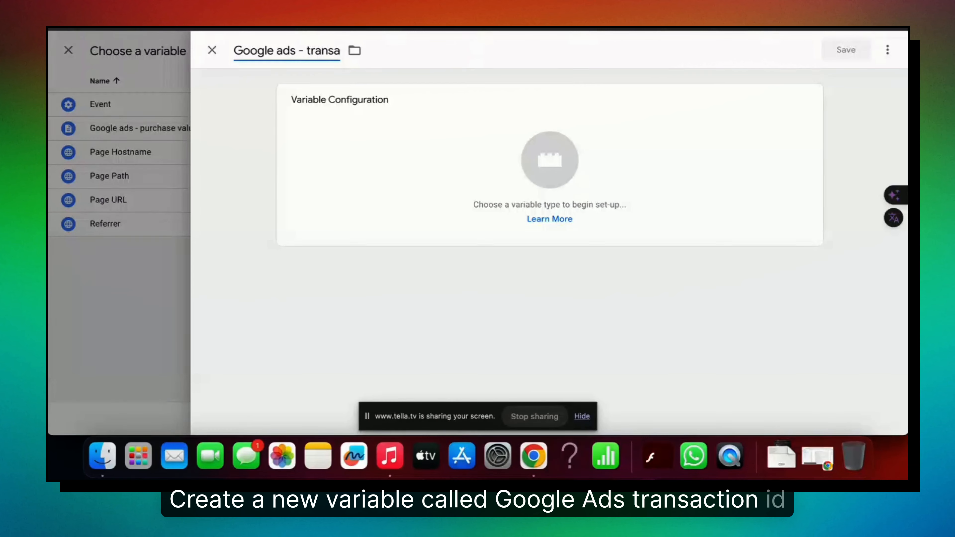
{"action": "left_click", "coordinate": [435, 154]}
{"action": "type", "text": "data"}
{"action": "left_click", "coordinate": [605, 196]}
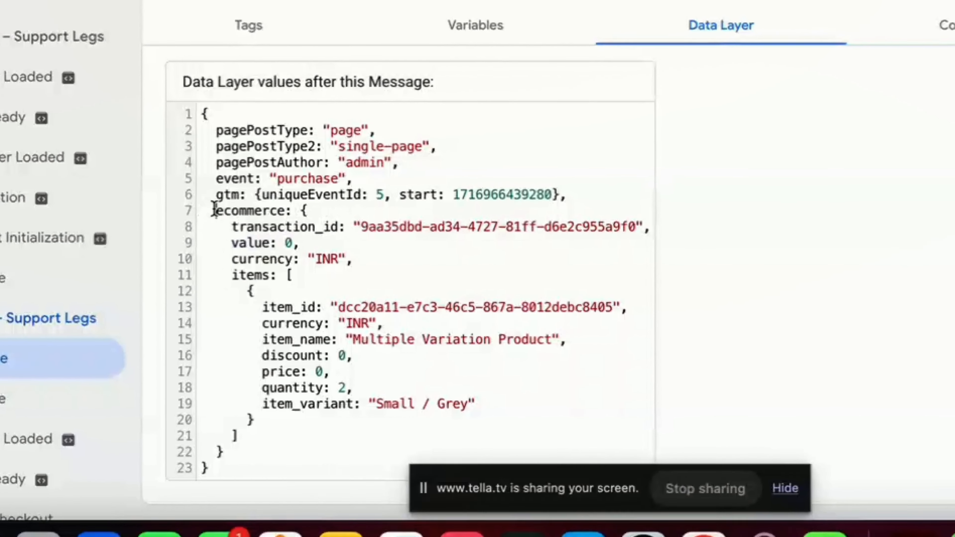
Find the transaction ID key in the purchase event's data layer, set the data layer name to ecommerce.transaction_id, and save the variable.
{"action": "left_click_drag", "start_coordinate": [244, 251], "coordinate": [289, 251]}
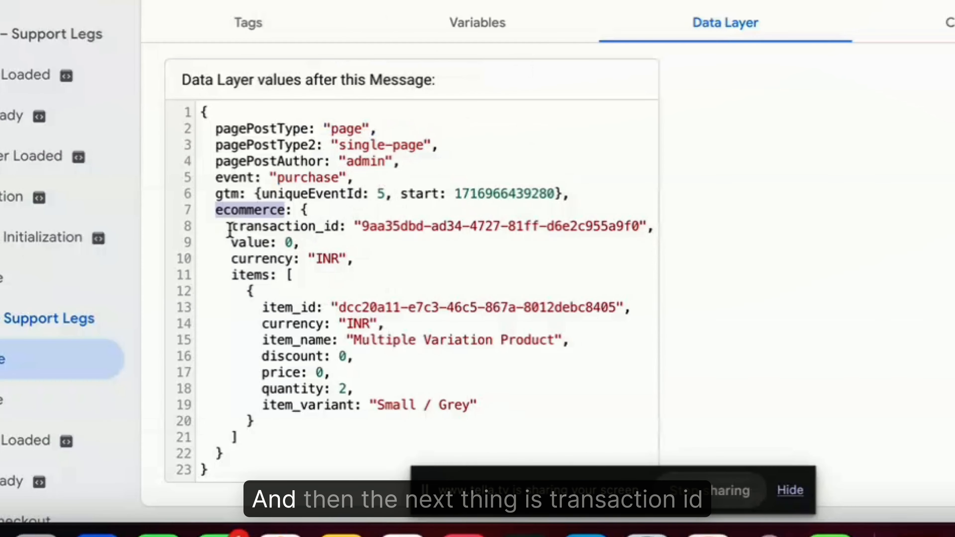
{"action": "left_click_drag", "start_coordinate": [203, 224], "coordinate": [288, 224]}
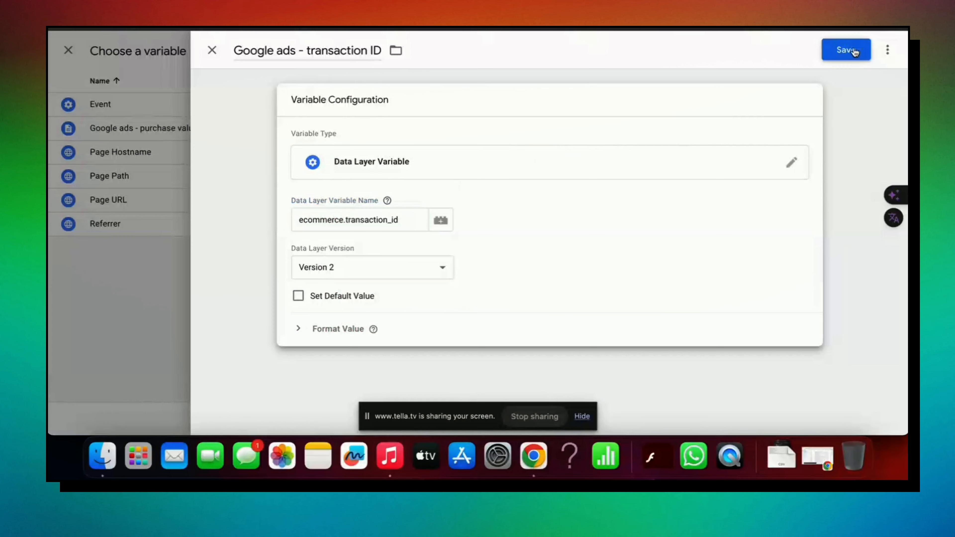
{"action": "left_click", "coordinate": [845, 50]}
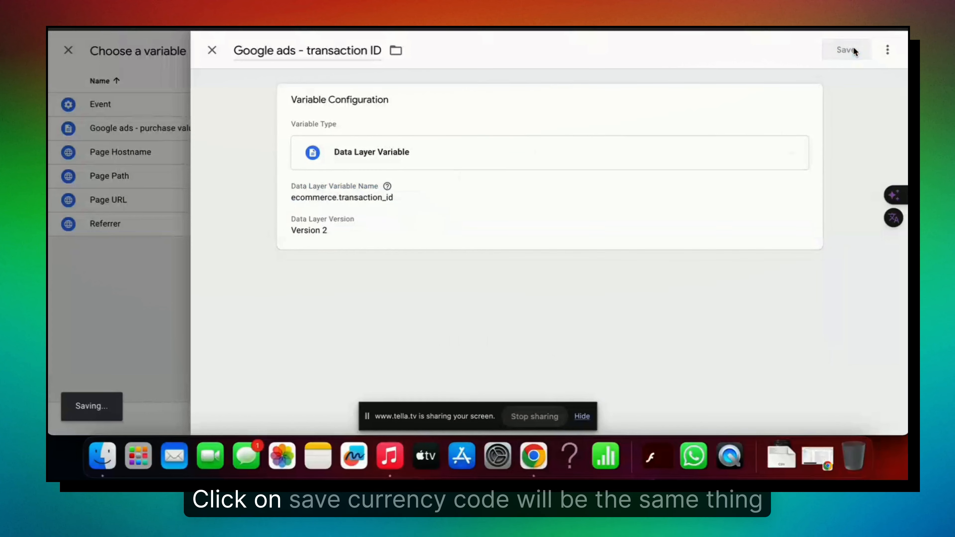
Start a new Data Layer Variable named google ads - currency for the tag's currency code.
{"action": "left_click", "coordinate": [437, 293]}
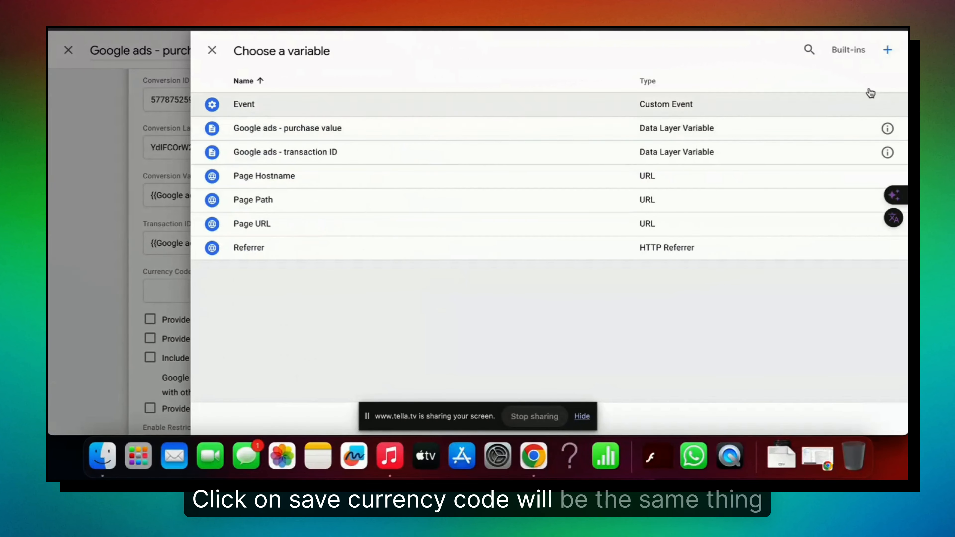
{"action": "left_click", "coordinate": [887, 53]}
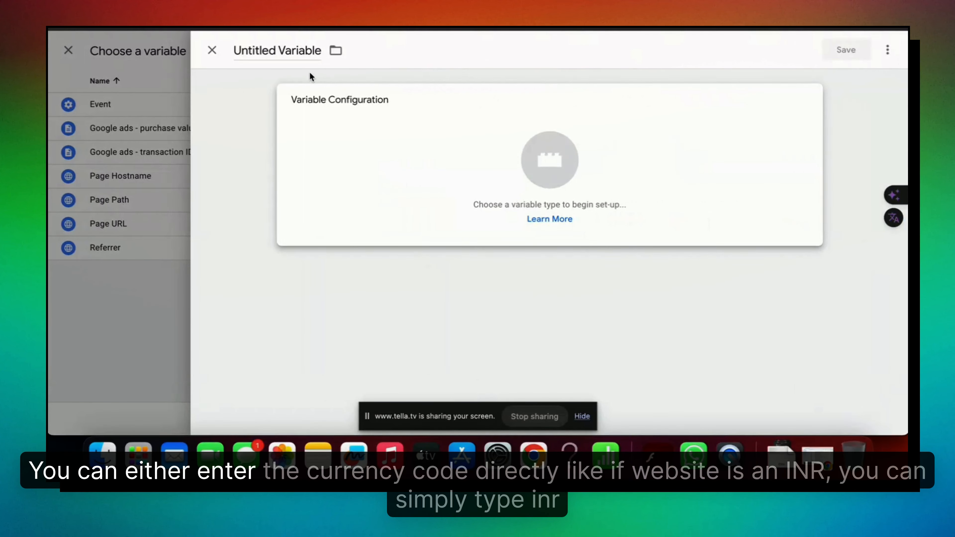
{"action": "left_click", "coordinate": [282, 52]}
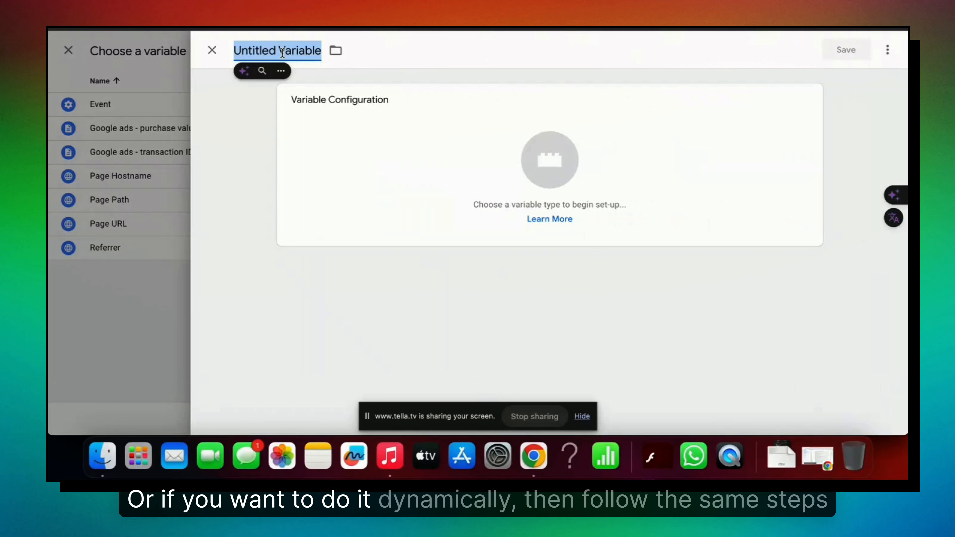
{"action": "type", "text": "google ads -"}
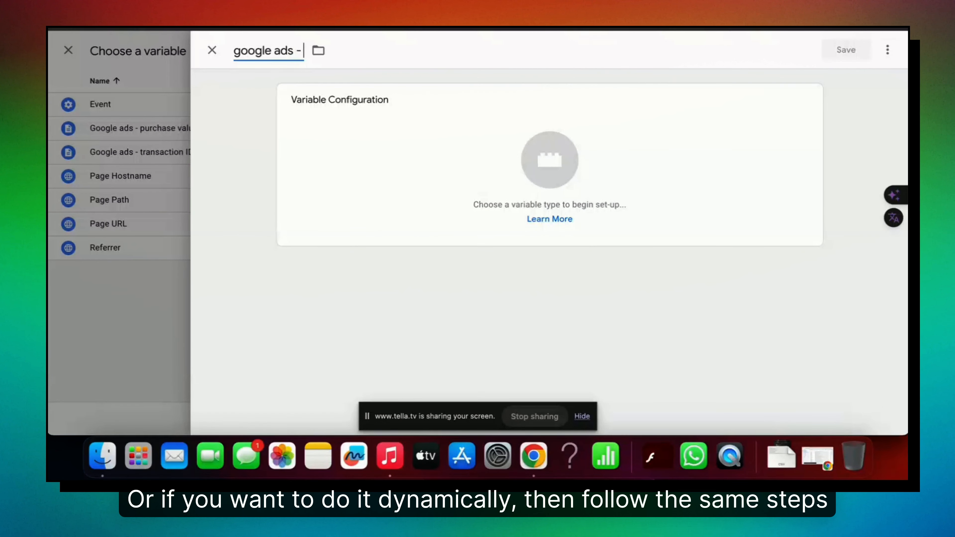
{"action": "type", "text": " currency"}
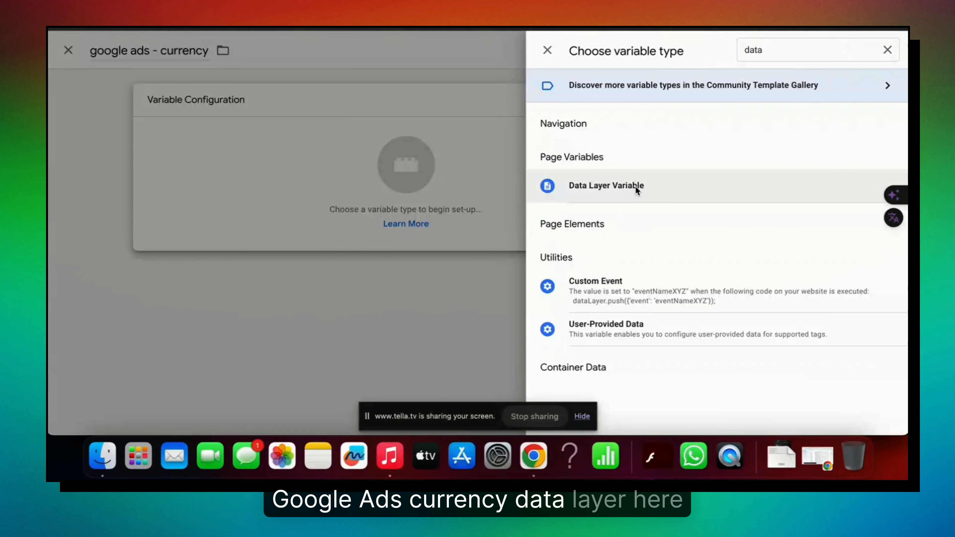
{"action": "left_click", "coordinate": [635, 187]}
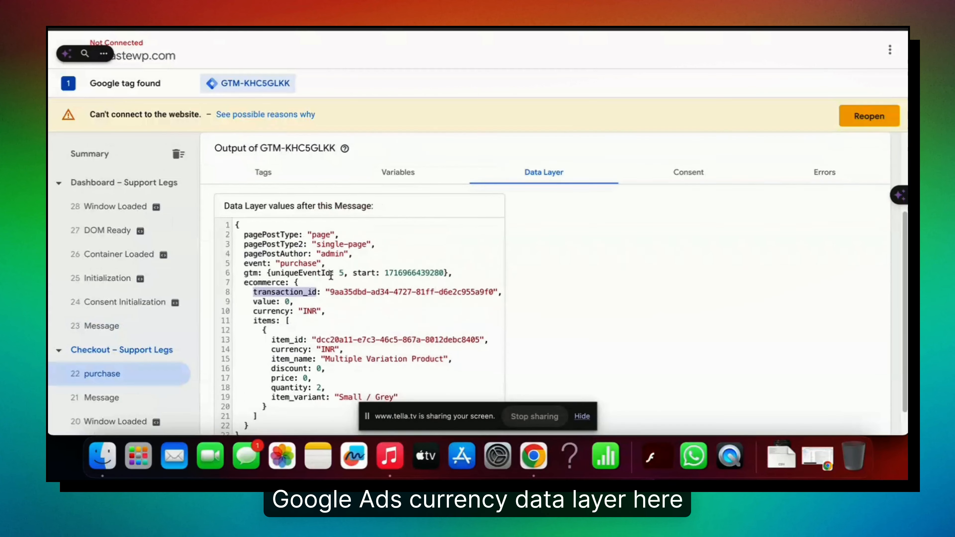
Find the currency key in the purchase event's data layer, set the data layer name to ecommerce.currency, and save the variable.
{"action": "scroll", "coordinate": [259, 286], "scroll_direction": "down", "scroll_amount": 1}
{"action": "left_click_drag", "start_coordinate": [242, 252], "coordinate": [282, 252]}
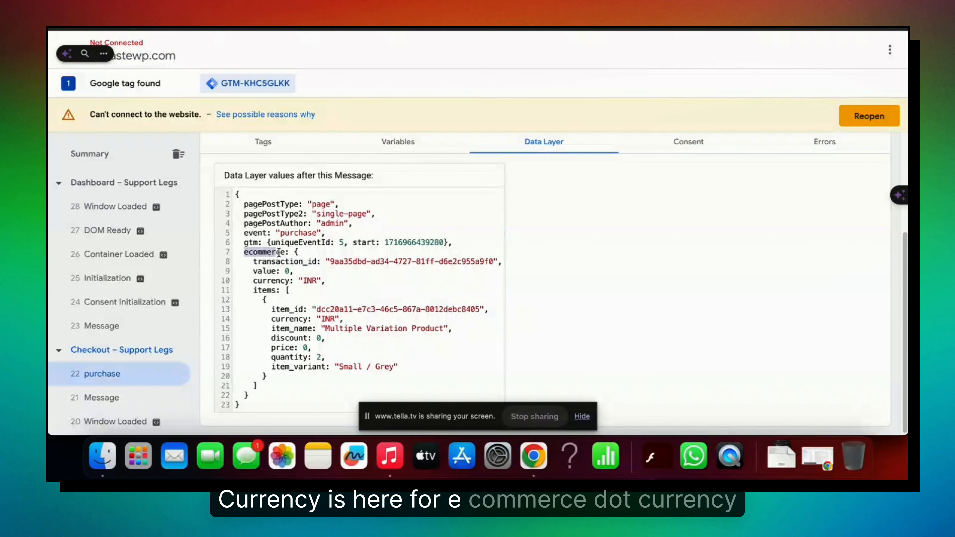
{"action": "left_click_drag", "start_coordinate": [253, 281], "coordinate": [289, 281]}
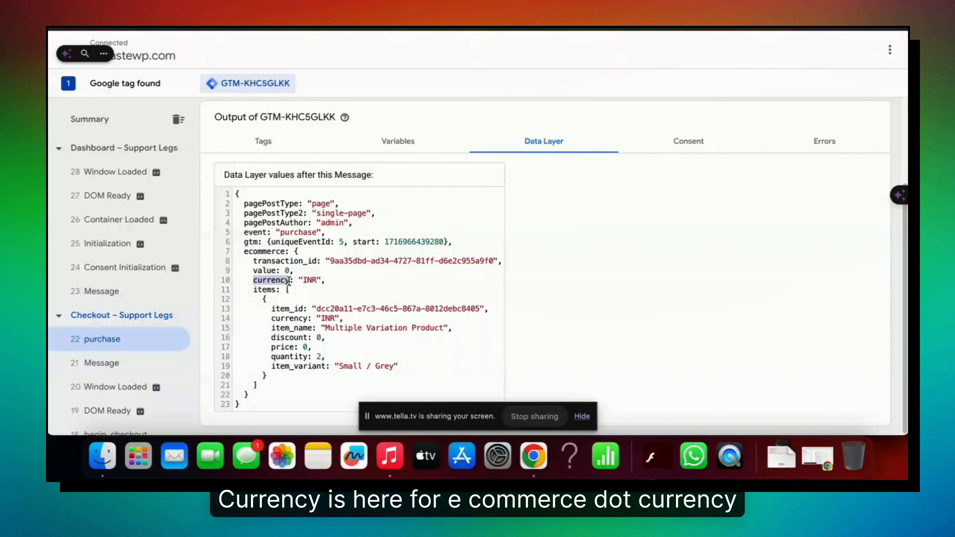
{"action": "type", "text": "currency"}
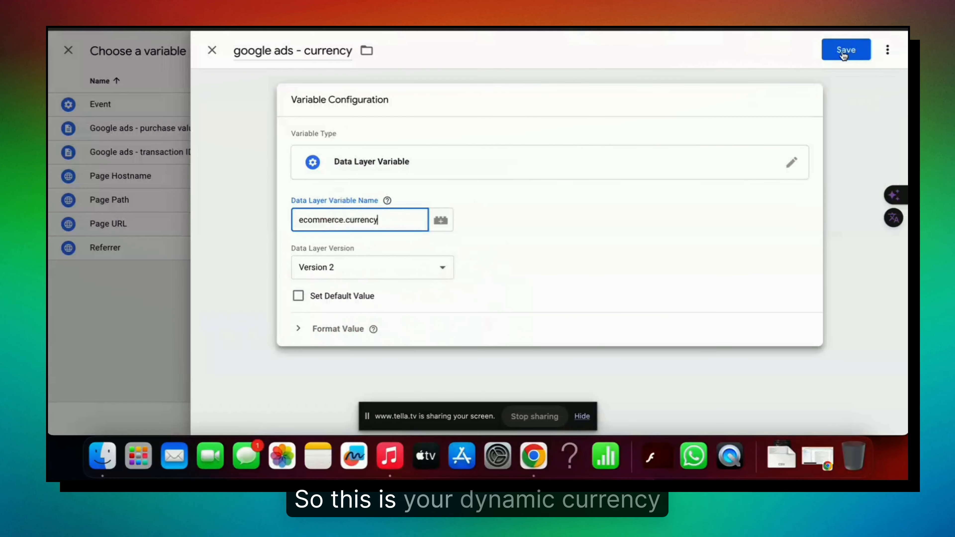
{"action": "left_click", "coordinate": [845, 51]}
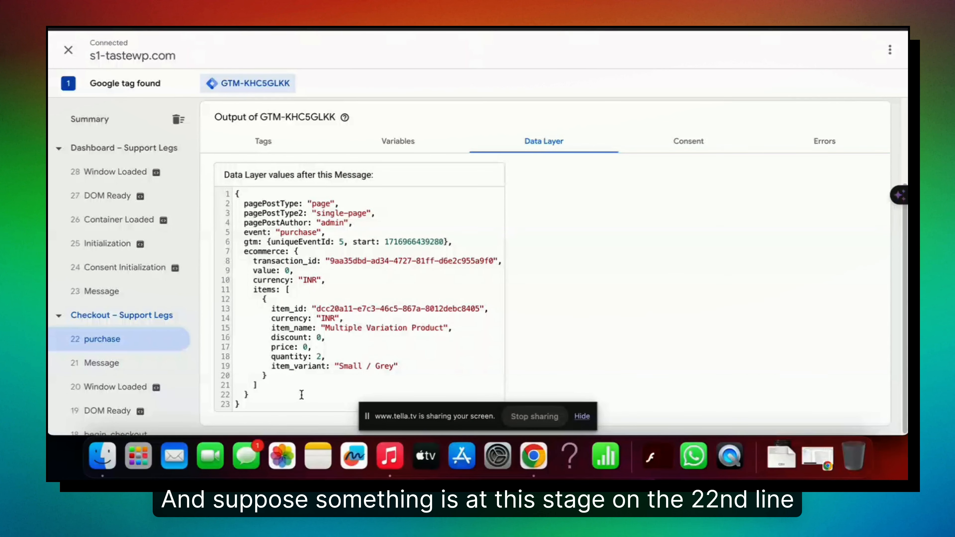
Examine how the quantity key is nested under ecommerce and items in the purchase event's data layer.
{"action": "left_click_drag", "start_coordinate": [244, 255], "coordinate": [293, 252]}
{"action": "left_click", "coordinate": [266, 289]}
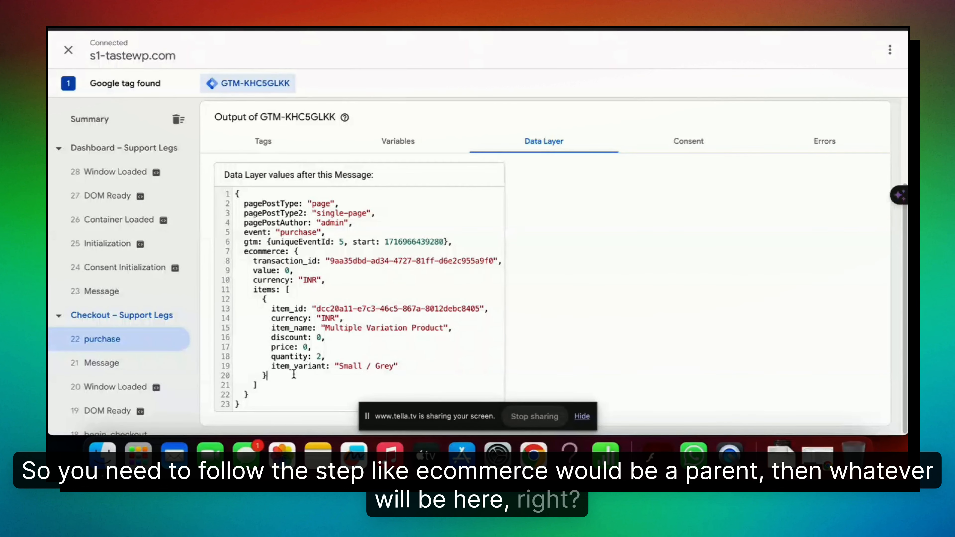
{"action": "double_click", "coordinate": [303, 357]}
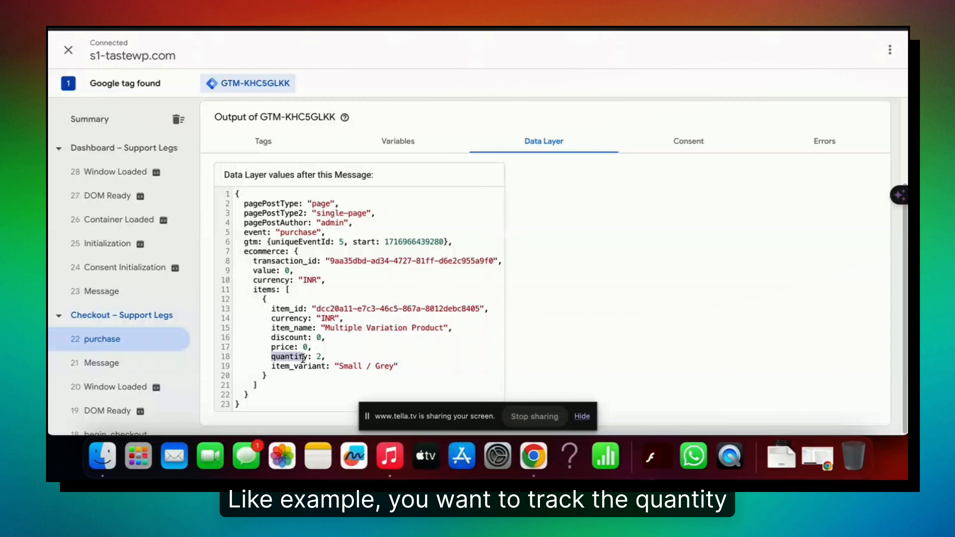
{"action": "left_click_drag", "start_coordinate": [241, 251], "coordinate": [285, 252]}
{"action": "left_click_drag", "start_coordinate": [250, 290], "coordinate": [277, 290]}
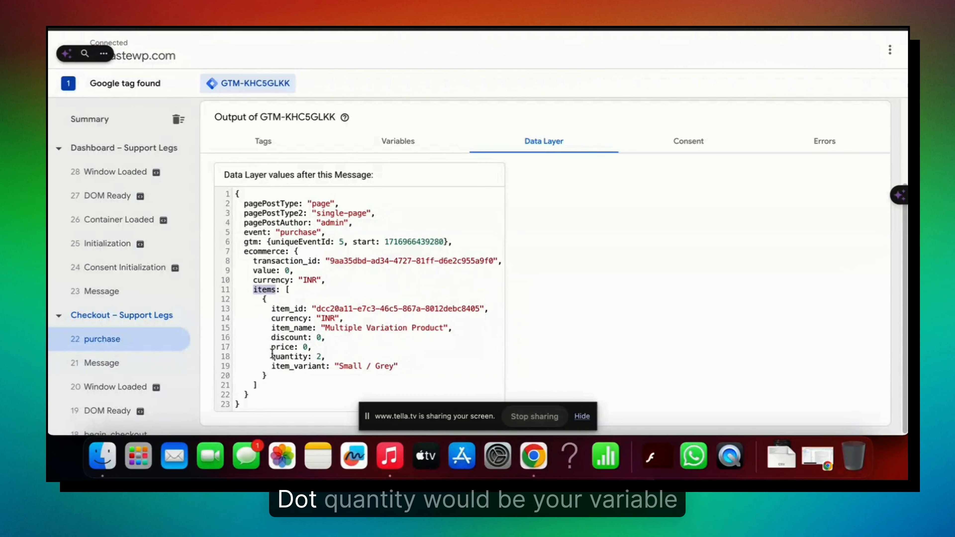
{"action": "left_click_drag", "start_coordinate": [270, 357], "coordinate": [300, 356]}
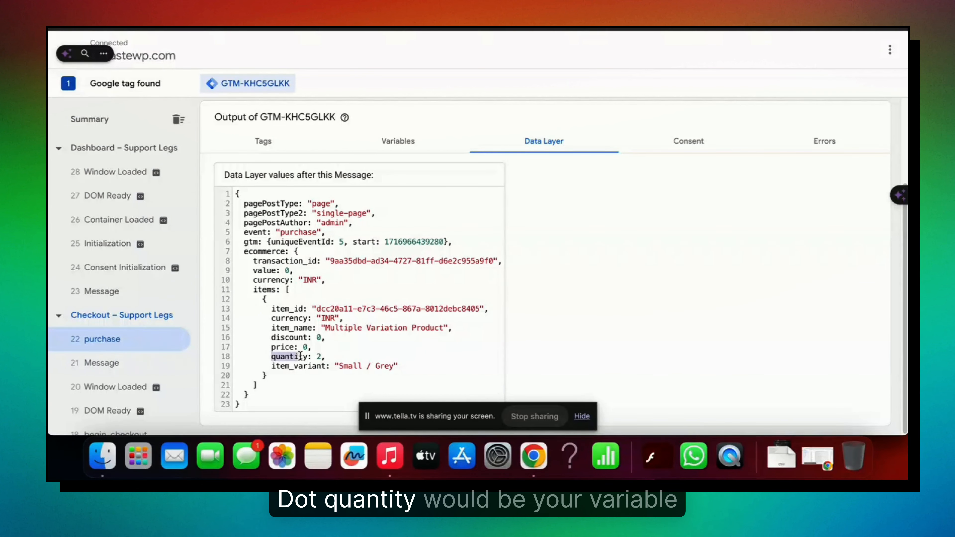
{"action": "left_click", "coordinate": [443, 288]}
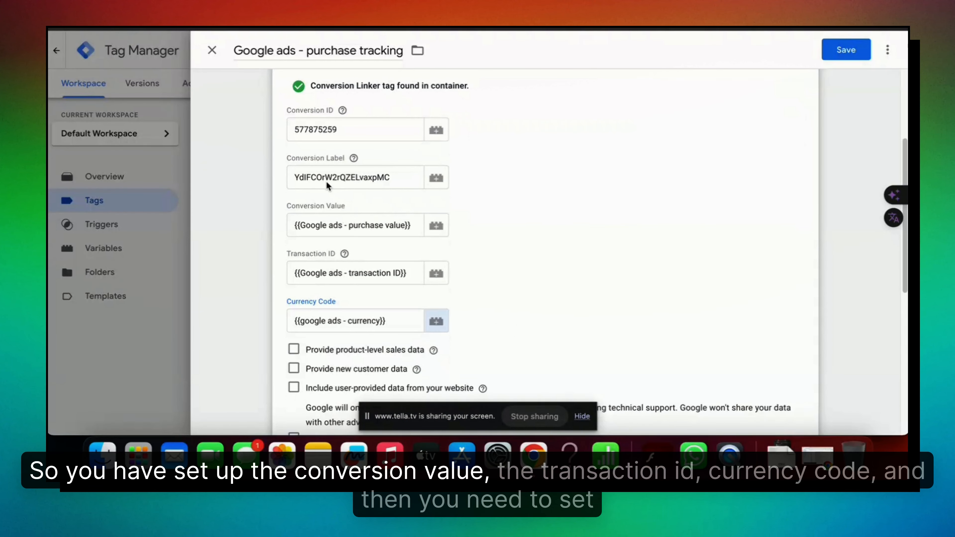
Start a new trigger named google ads - purchase trigger for the Google ads - purchase tracking tag.
{"action": "left_click", "coordinate": [353, 158]}
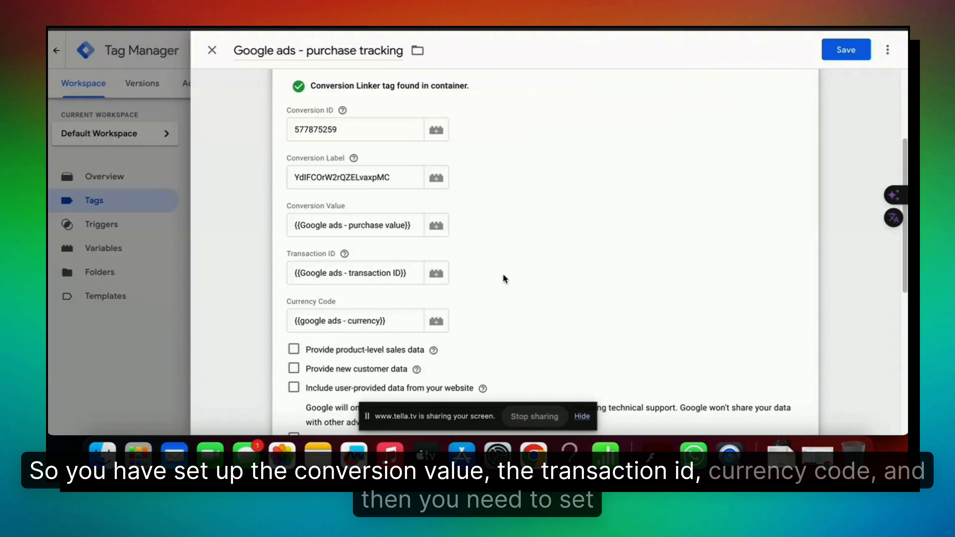
{"action": "scroll", "coordinate": [491, 280], "scroll_direction": "down", "scroll_amount": 9}
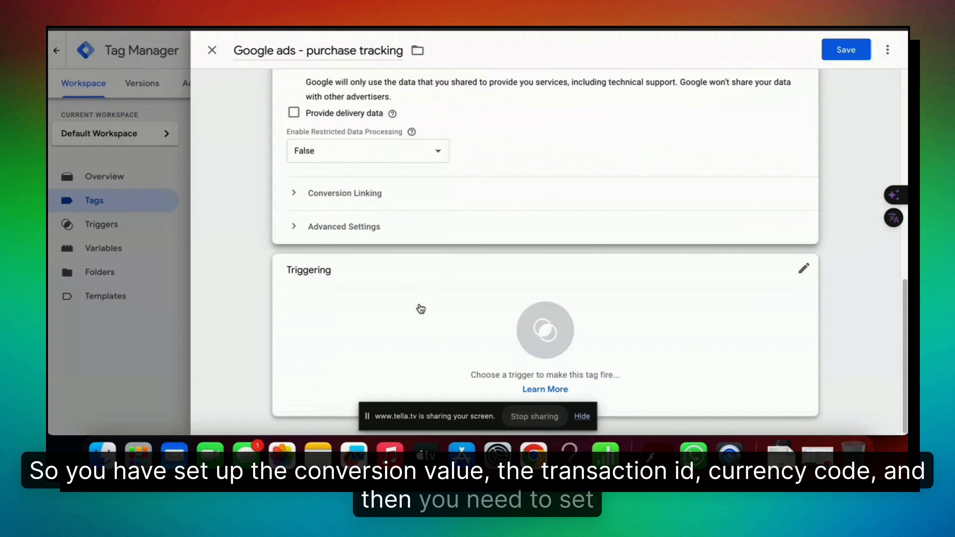
{"action": "left_click", "coordinate": [471, 305]}
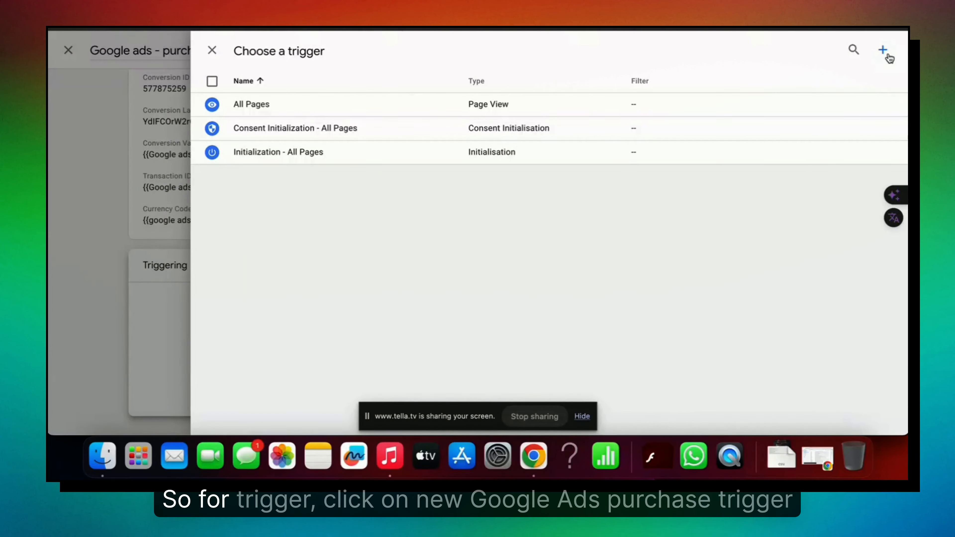
{"action": "left_click", "coordinate": [889, 57]}
{"action": "left_click", "coordinate": [331, 48]}
{"action": "type", "text": "google"}
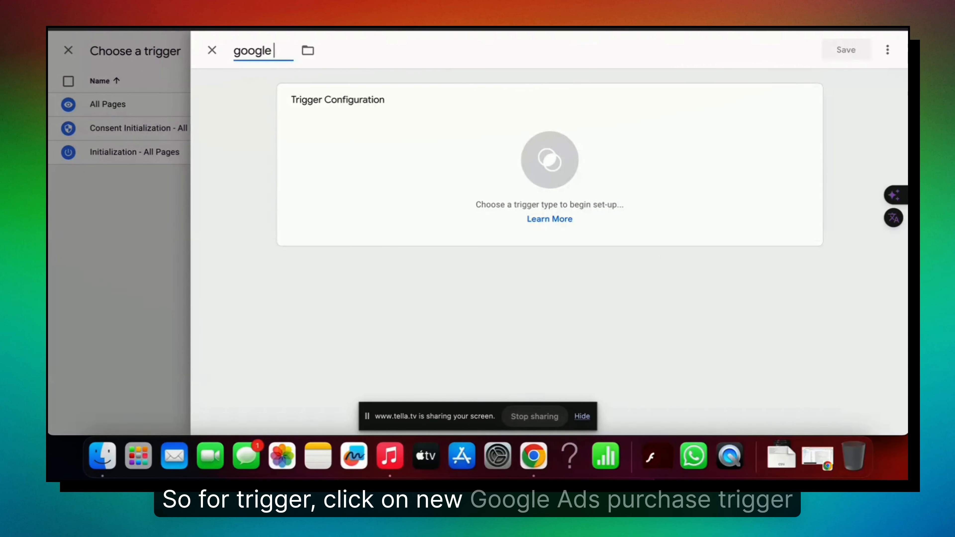
{"action": "type", "text": " ads - purchase "}
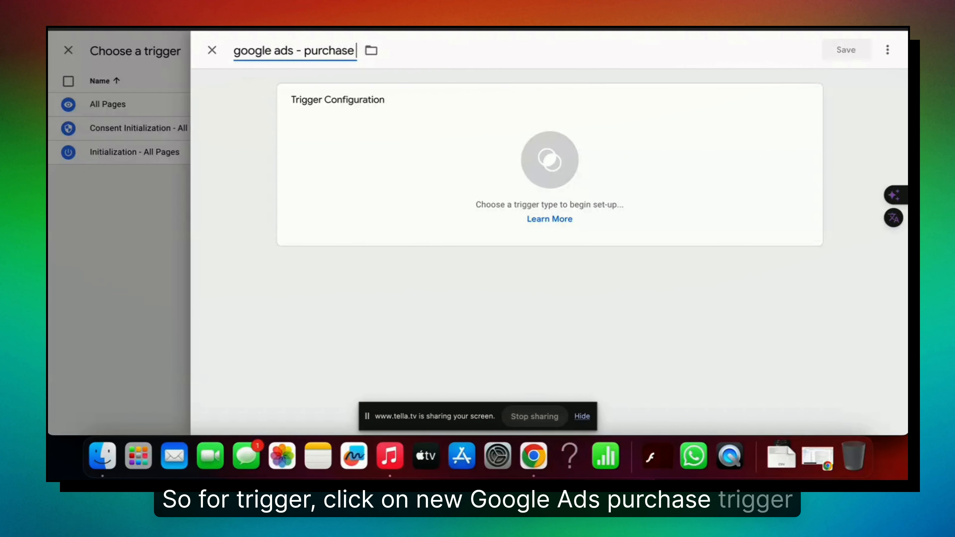
{"action": "type", "text": "trigger"}
Make the trigger a Custom Event matching the purchase event name from the data layer, and save the trigger and tag.
{"action": "left_click", "coordinate": [352, 139]}
{"action": "left_click", "coordinate": [887, 50]}
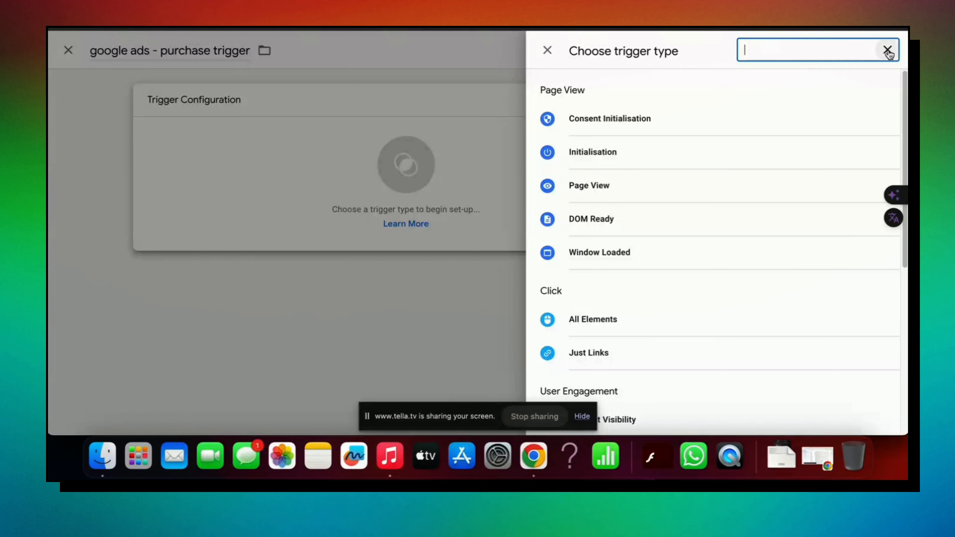
{"action": "type", "text": "cus"}
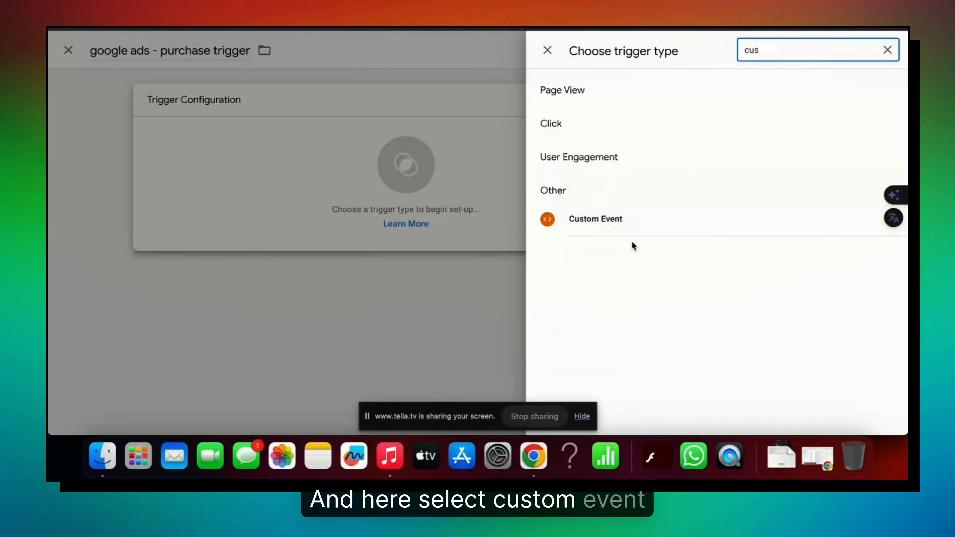
{"action": "left_click", "coordinate": [628, 226]}
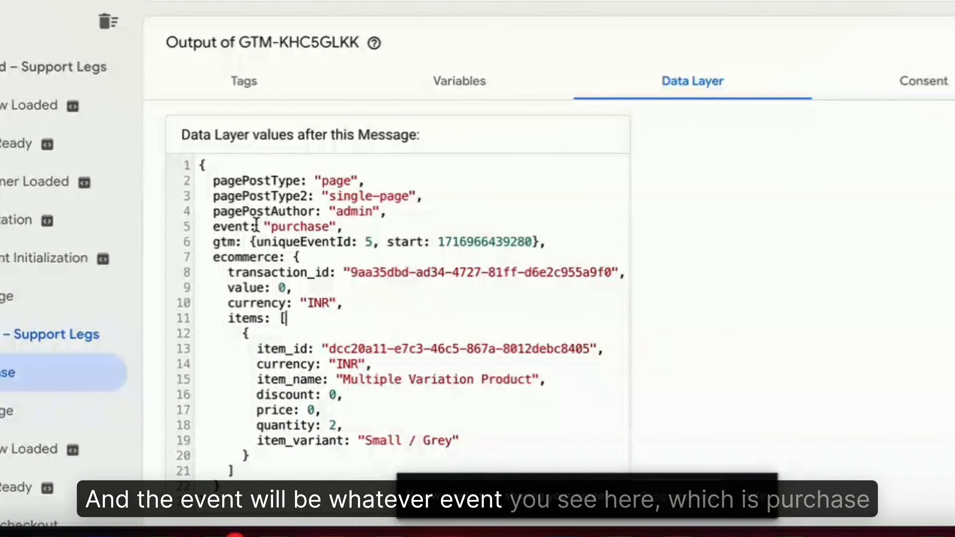
{"action": "left_click_drag", "start_coordinate": [272, 226], "coordinate": [350, 229]}
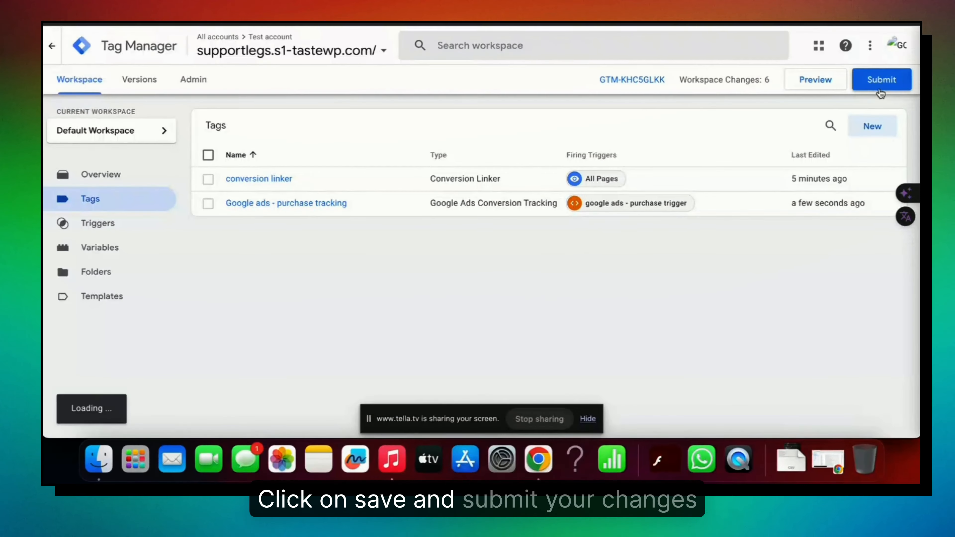
Submit the workspace changes with a version name describing the purchase setup and publish them to the live environment.
{"action": "left_click", "coordinate": [880, 93]}
{"action": "left_click", "coordinate": [363, 184]}
{"action": "type", "text": "p"}
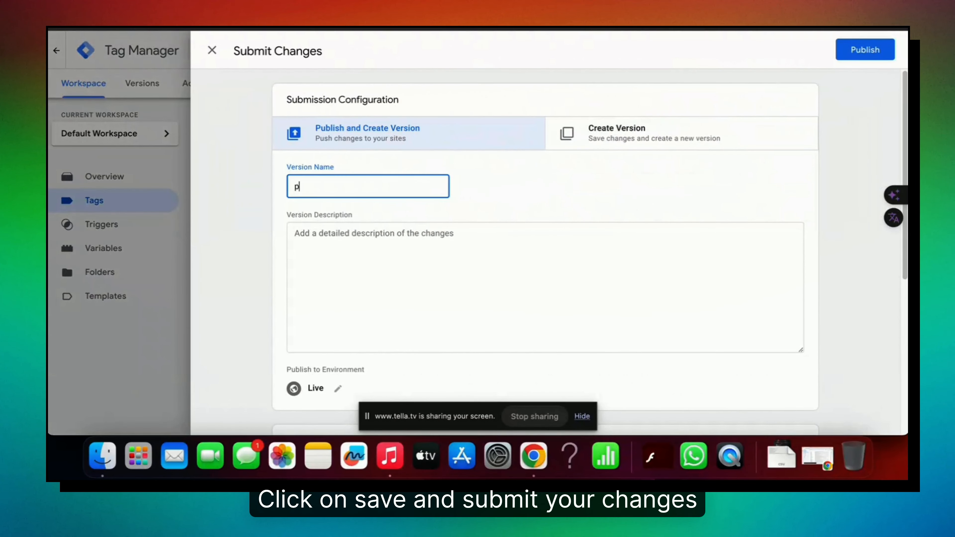
{"action": "type", "text": "urchase tr"}
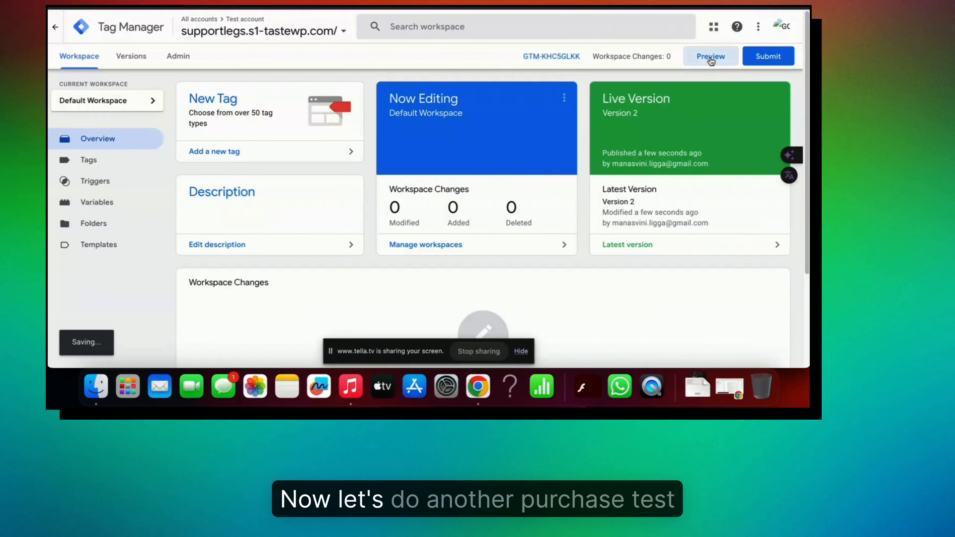
Preview the container and place a test purchase of Multiple Variation Product, filling in the shipping street, city, postal code and state.
{"action": "left_click", "coordinate": [685, 50]}
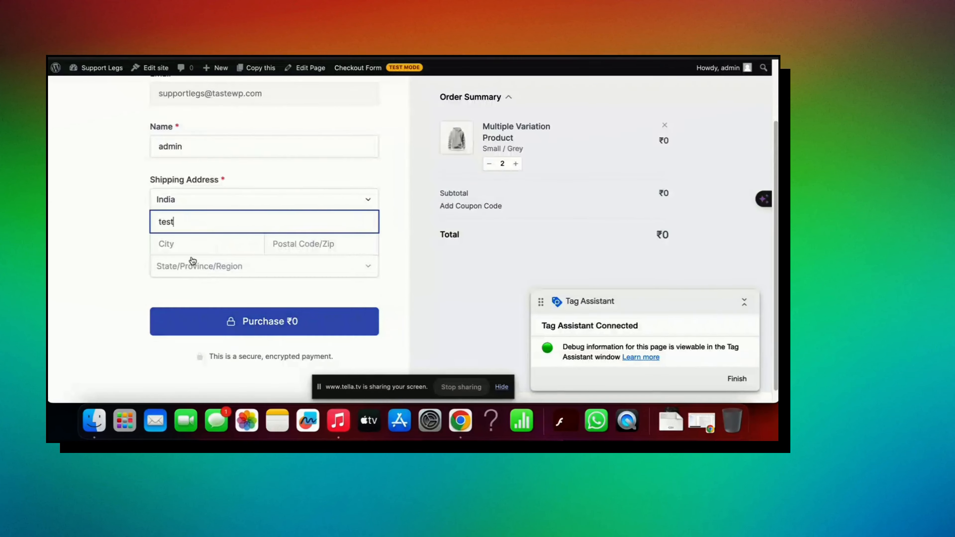
{"action": "left_click", "coordinate": [186, 269]}
{"action": "type", "text": "test"}
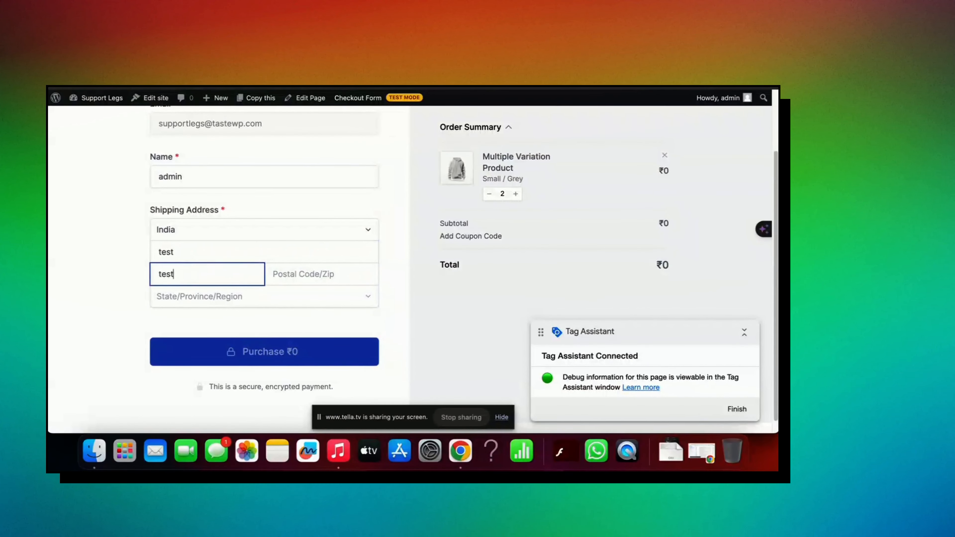
{"action": "left_click", "coordinate": [298, 278]}
{"action": "type", "text": "900000"}
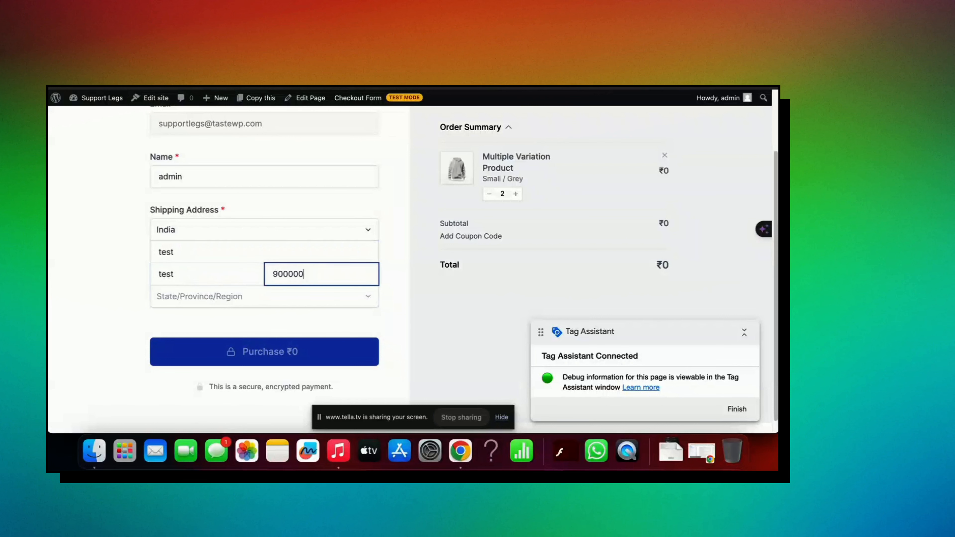
{"action": "left_click", "coordinate": [213, 296]}
{"action": "left_click", "coordinate": [205, 237]}
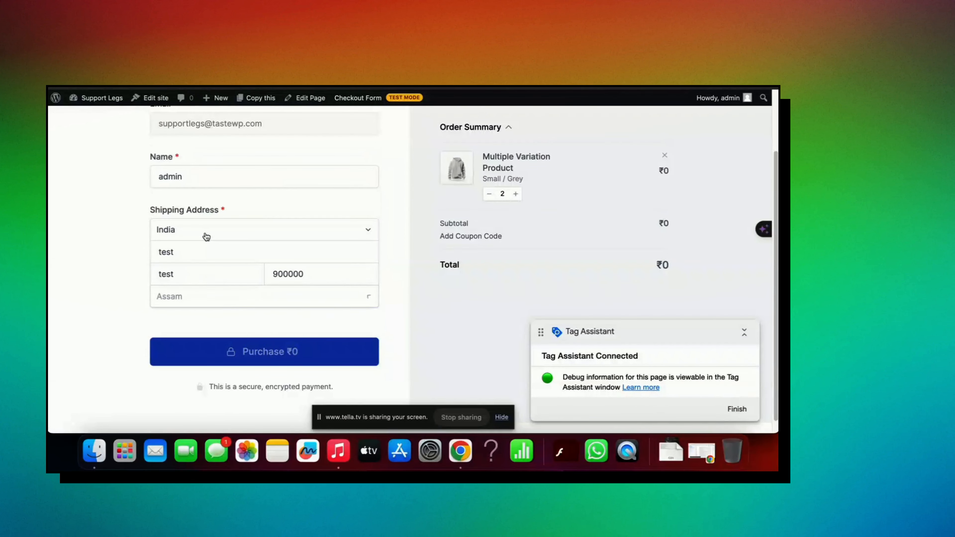
{"action": "left_click", "coordinate": [258, 351]}
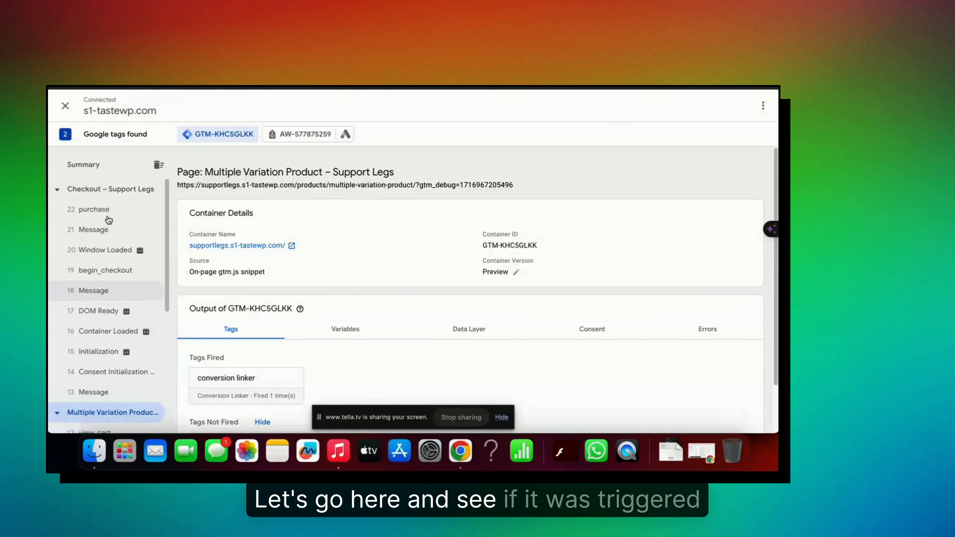
Check the Google ads - purchase tracking tag's full details for the checkout's purchase event, displaying variables as values.
{"action": "left_click", "coordinate": [98, 190]}
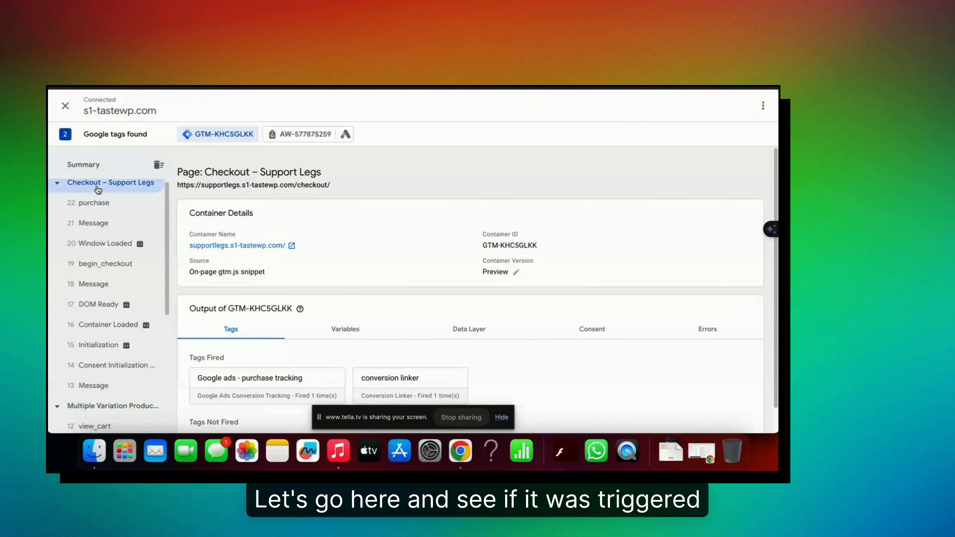
{"action": "scroll", "coordinate": [351, 322], "scroll_direction": "down", "scroll_amount": 2}
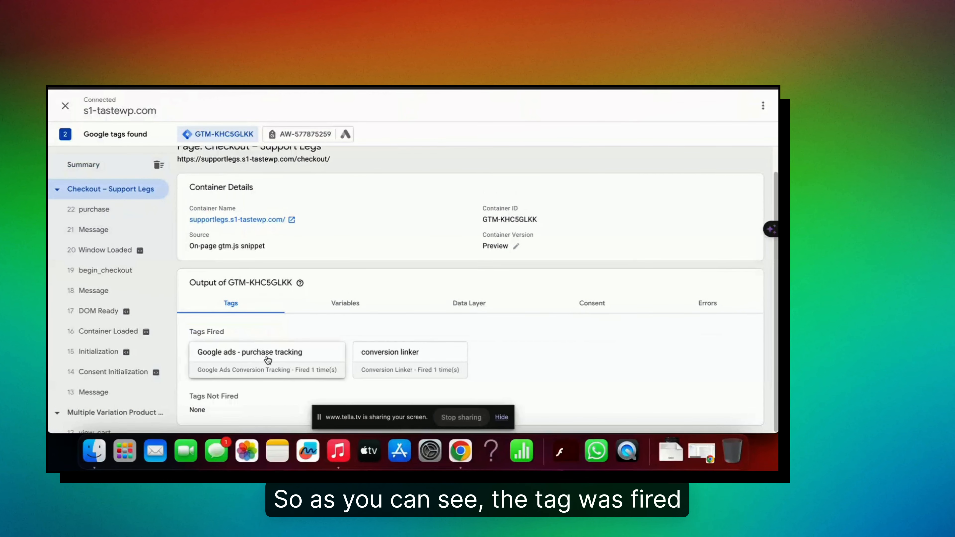
{"action": "left_click", "coordinate": [255, 362]}
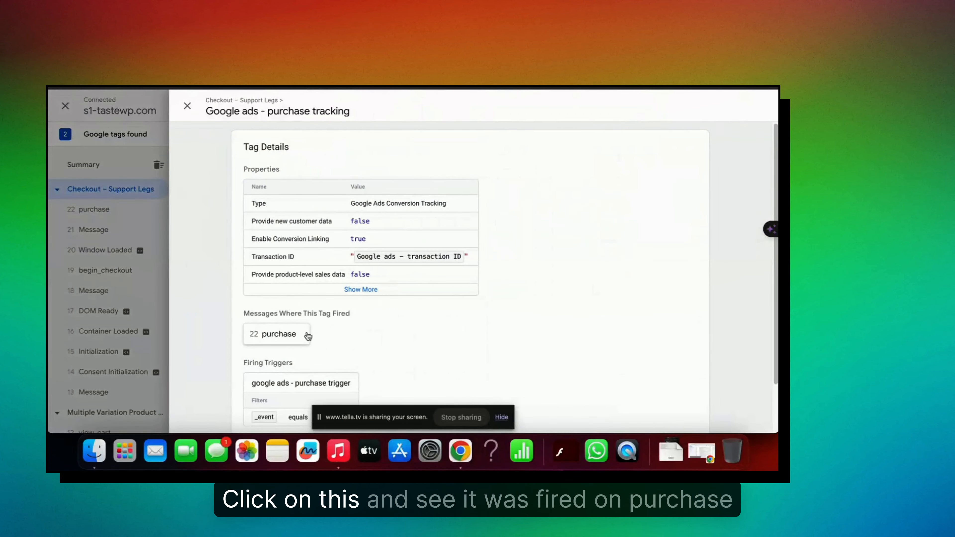
{"action": "left_click", "coordinate": [283, 339]}
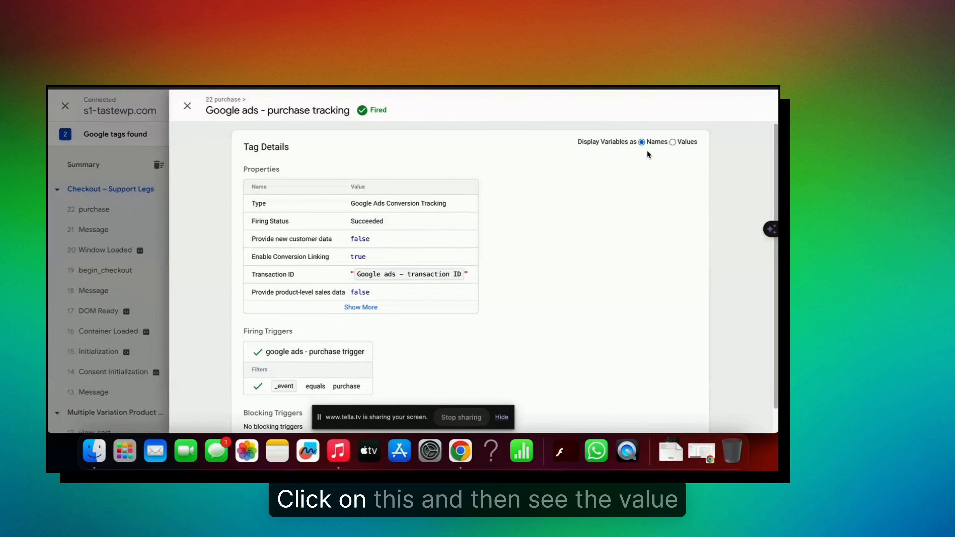
{"action": "left_click", "coordinate": [362, 307]}
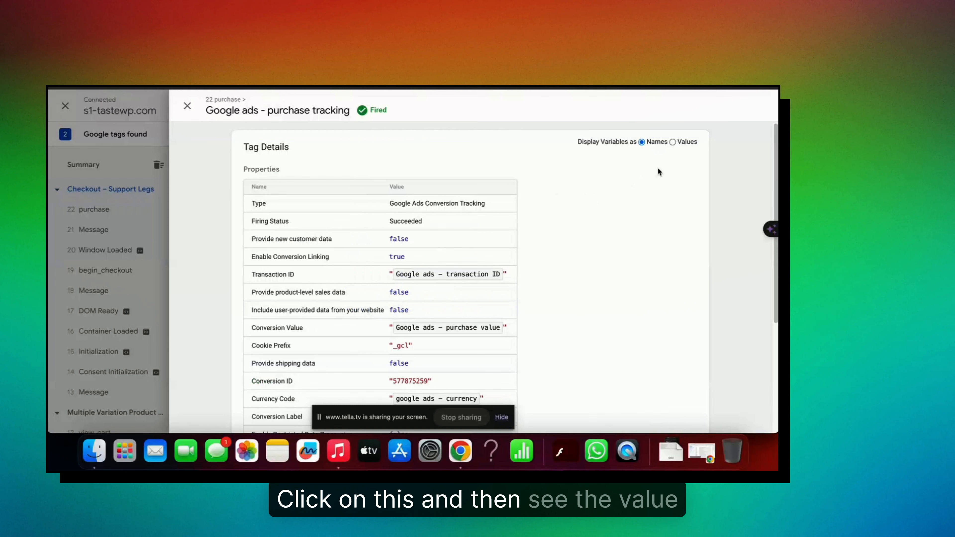
{"action": "left_click", "coordinate": [672, 142]}
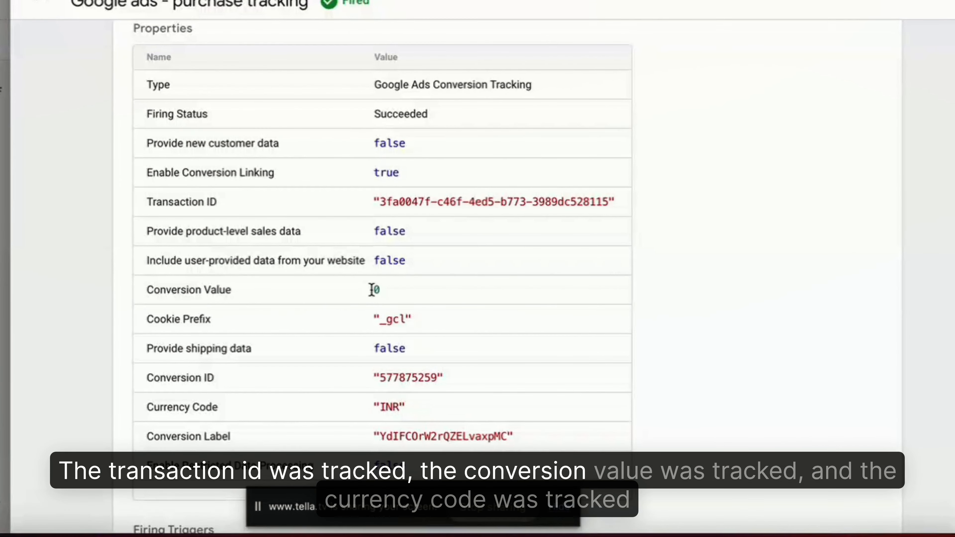
{"action": "scroll", "coordinate": [403, 381], "scroll_direction": "down", "scroll_amount": 1}
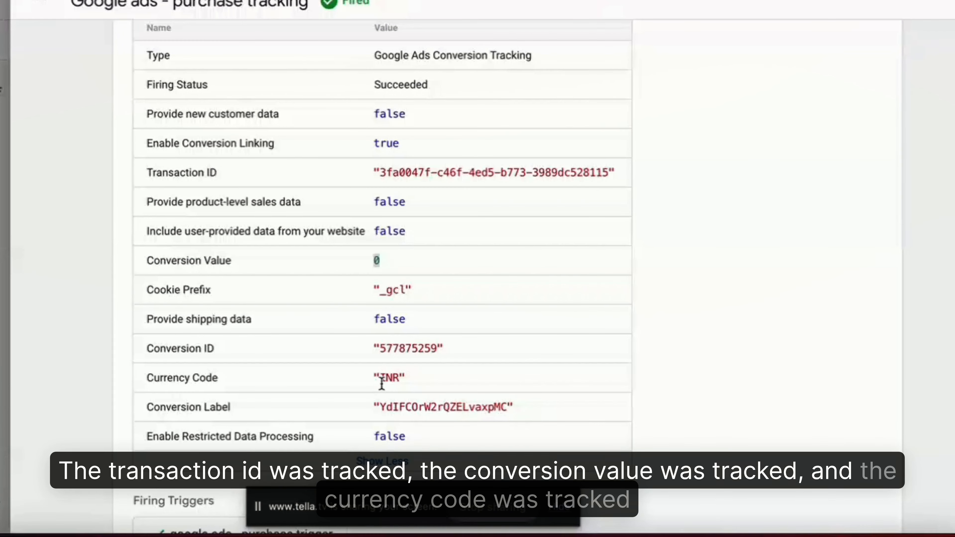